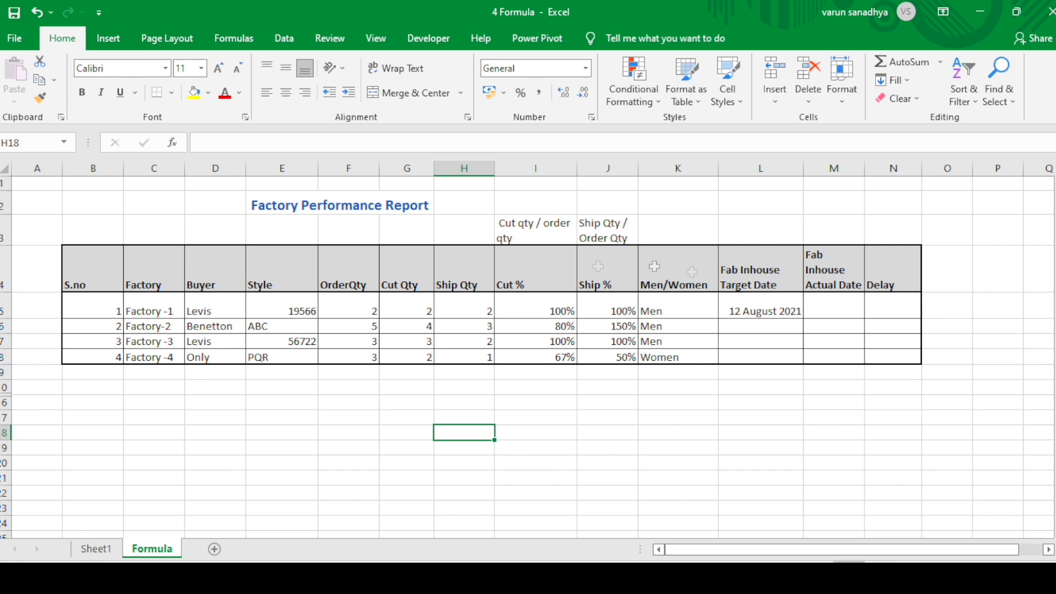
click(72, 257)
mouse_move(72, 257)
mouse_down()
mouse_move(904, 321)
mouse_move(896, 373)
mouse_move(896, 358)
mouse_up()
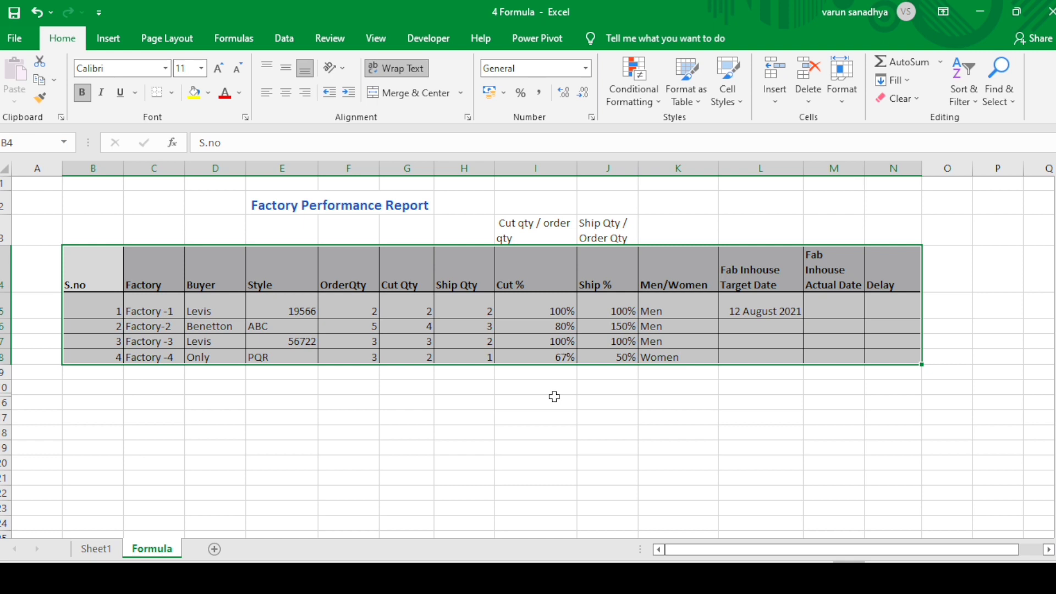
click(234, 402)
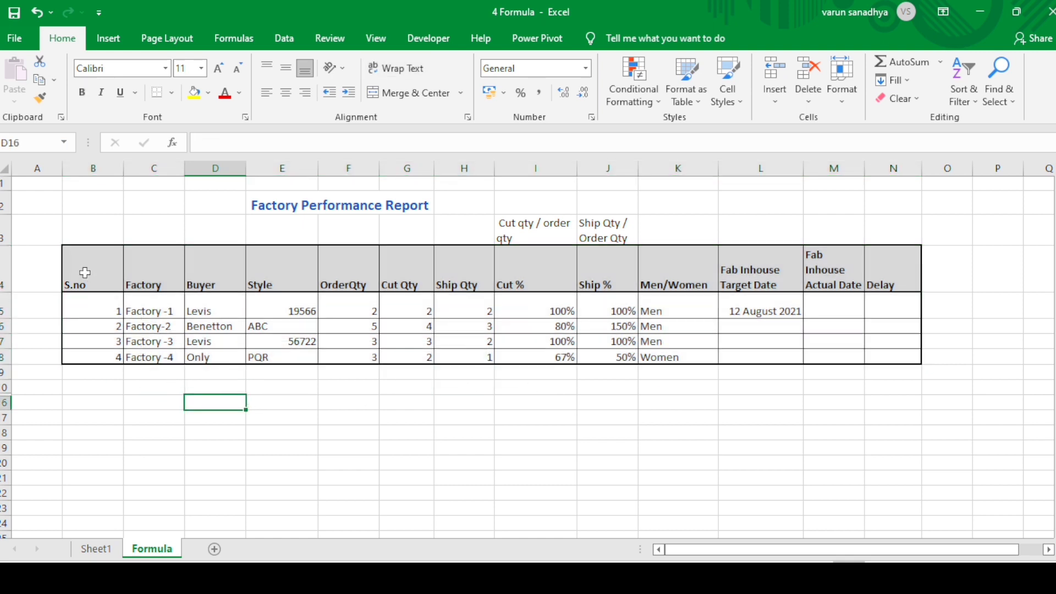
Convert the report range B4:N8 into a built-in table with its first row as headers
drag(84, 273, 879, 356)
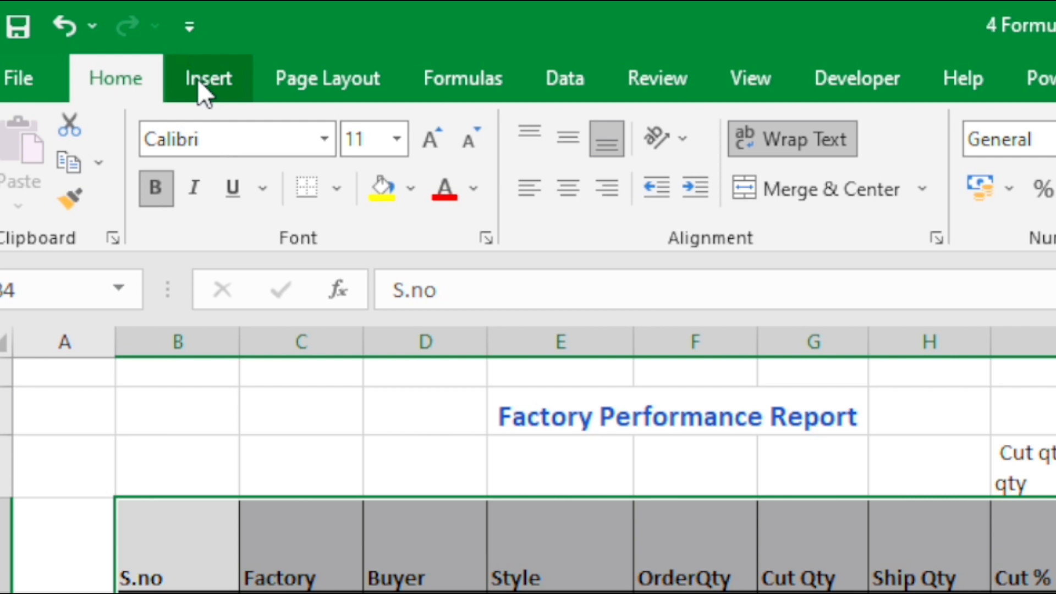
click(198, 82)
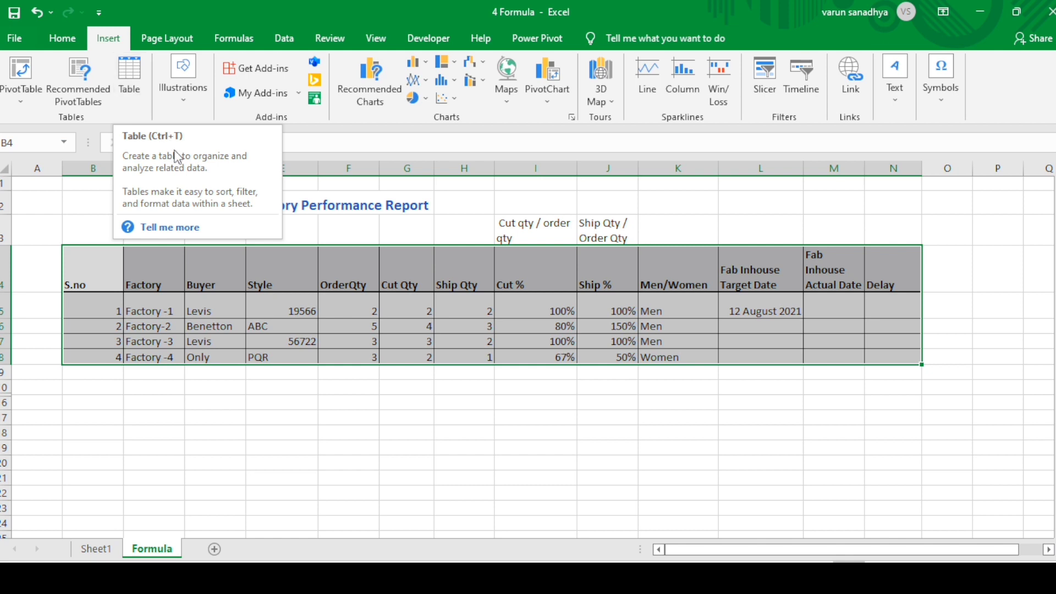
click(130, 77)
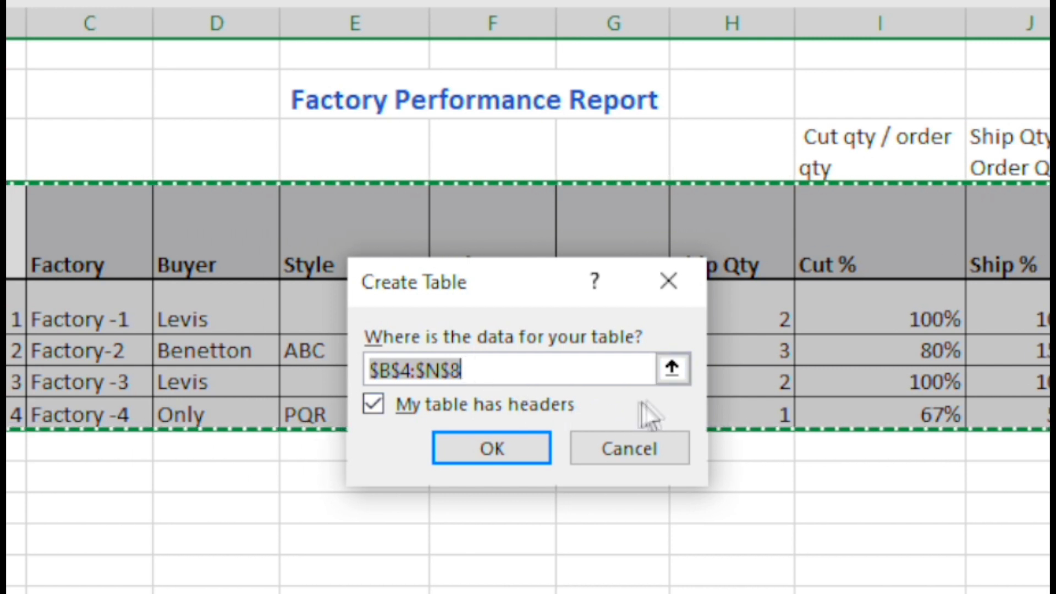
click(674, 375)
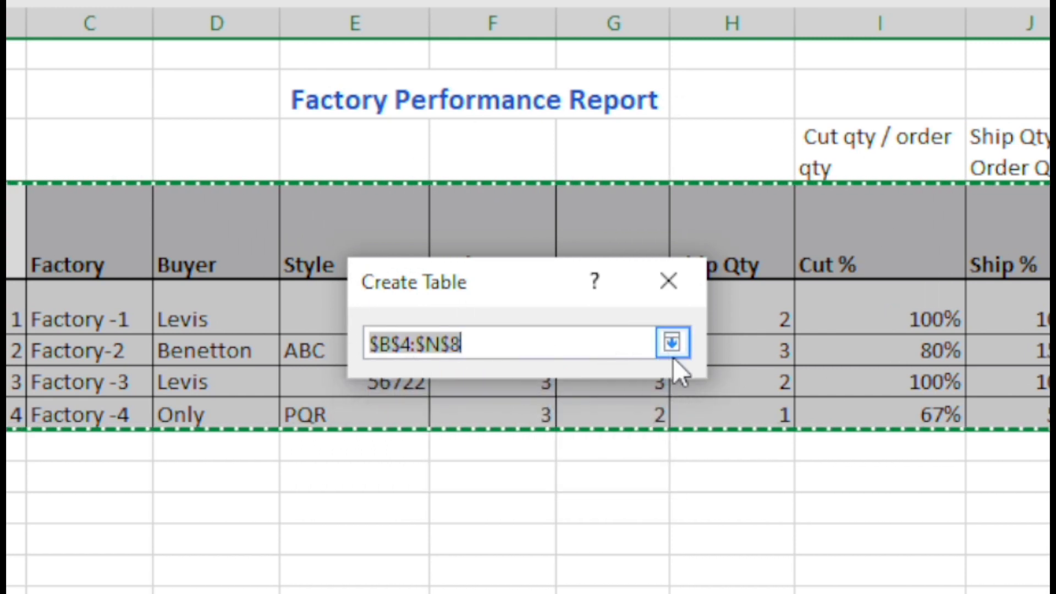
click(672, 342)
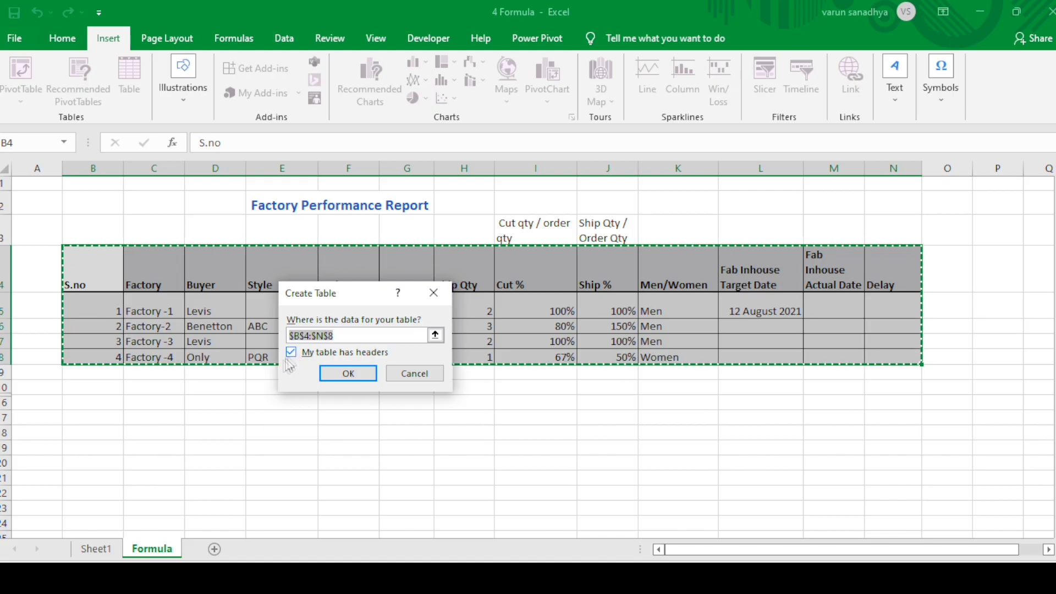
drag(337, 288, 529, 365)
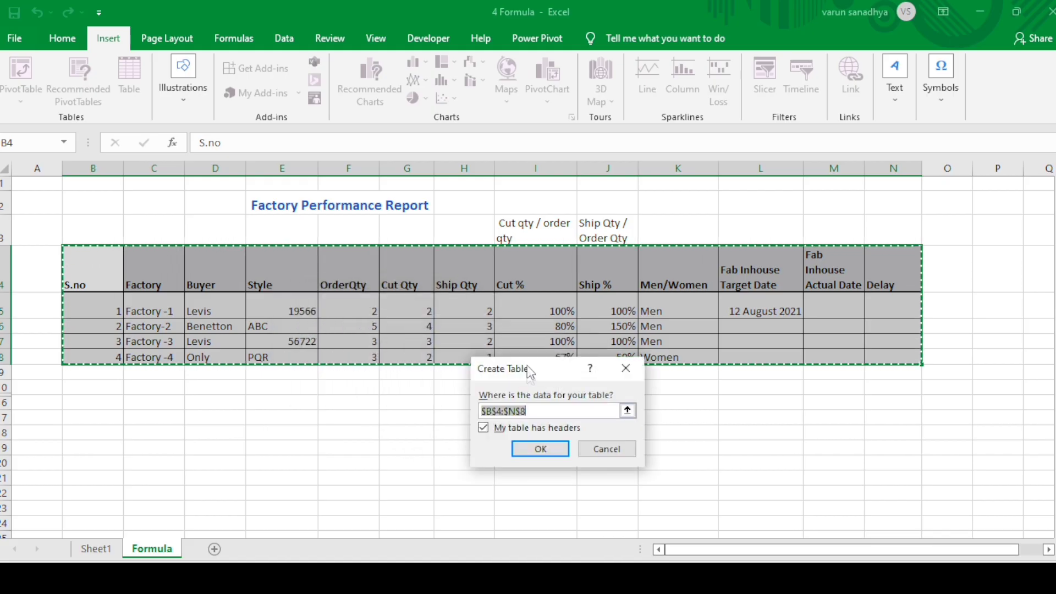
click(486, 430)
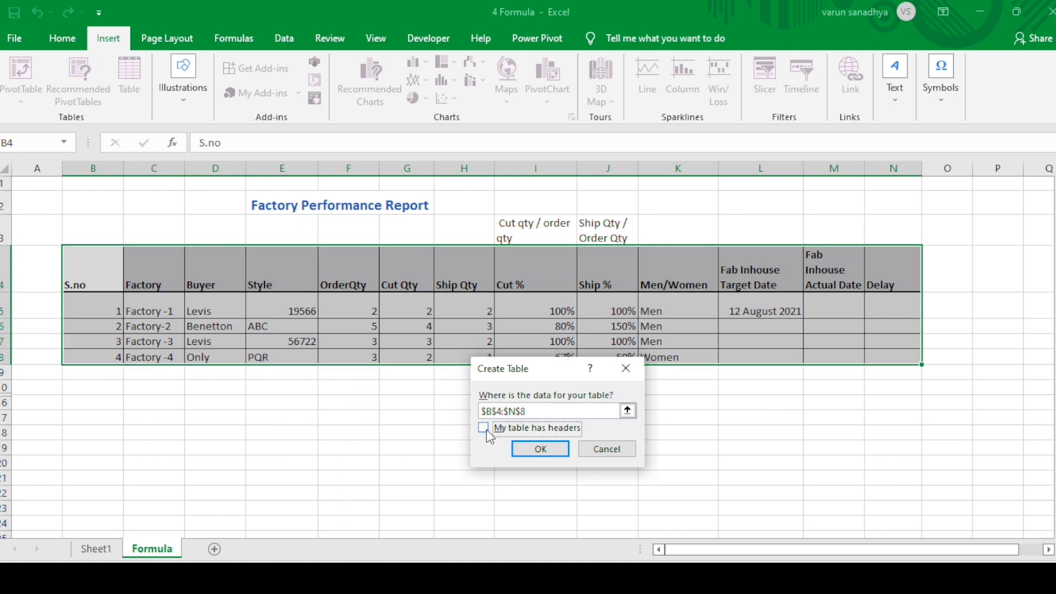
click(483, 428)
click(541, 449)
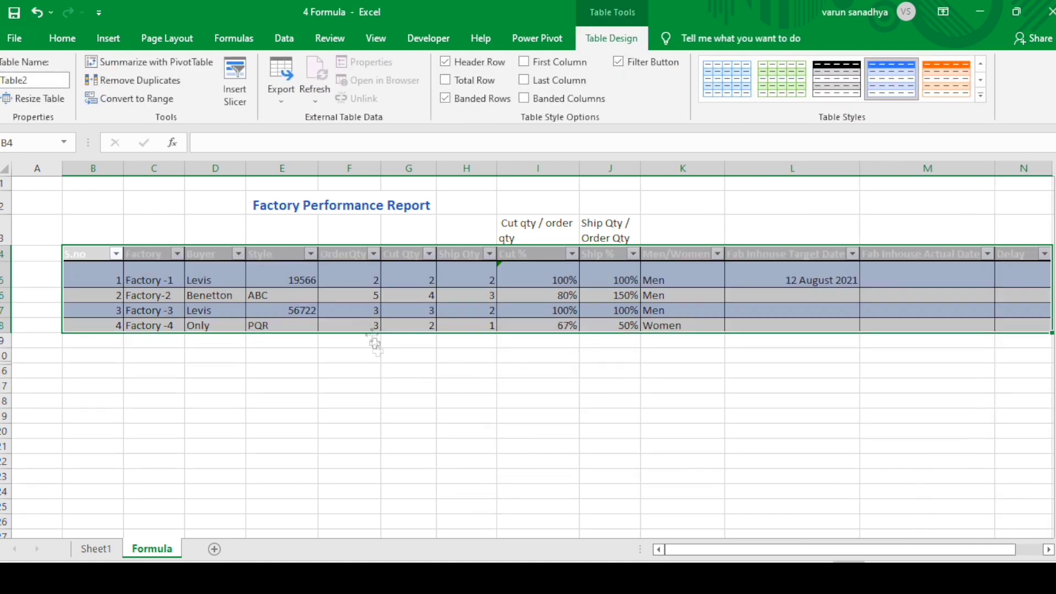
Narrow the Fab Inhouse Target Date column and slightly widen the Fab Inhouse Actual Date column
mouse_move(725, 545)
mouse_down()
mouse_move(765, 549)
mouse_move(717, 548)
mouse_up()
drag(859, 169, 824, 170)
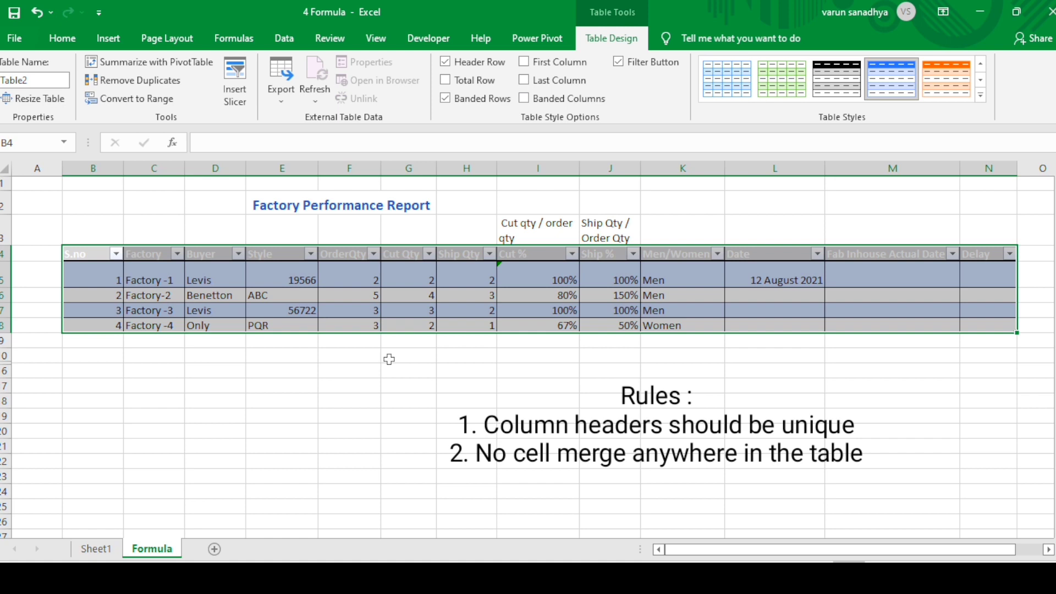
click(408, 284)
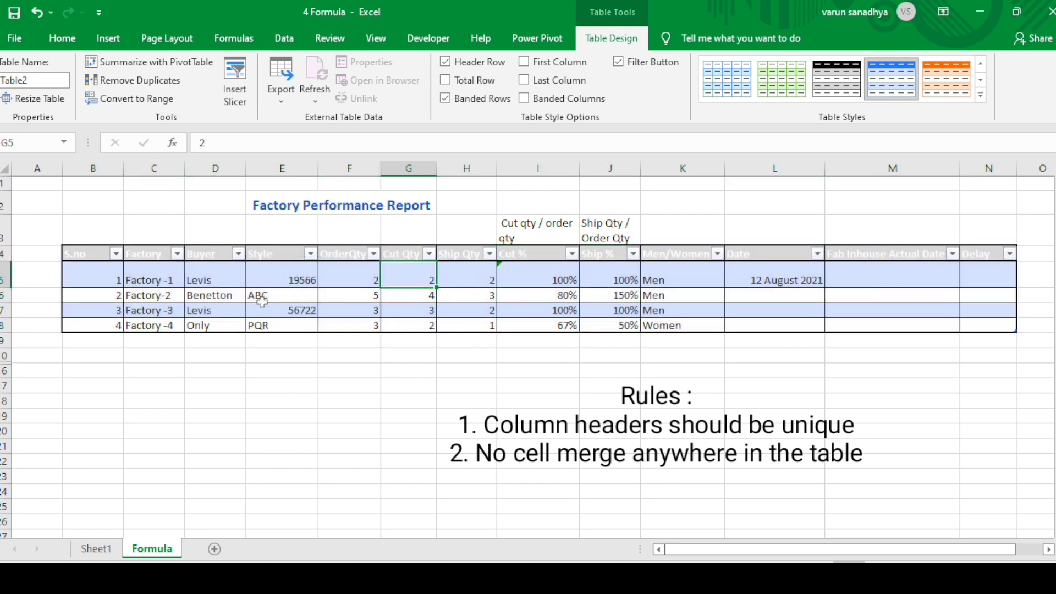
drag(286, 280, 363, 344)
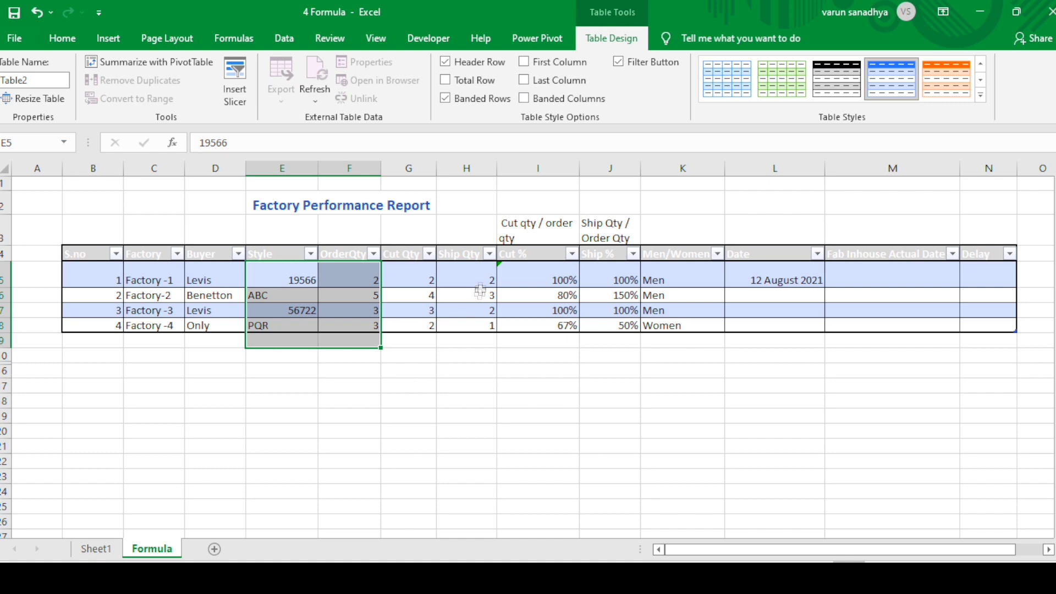
click(741, 325)
mouse_move(823, 166)
mouse_down()
mouse_move(788, 177)
mouse_move(806, 177)
mouse_up()
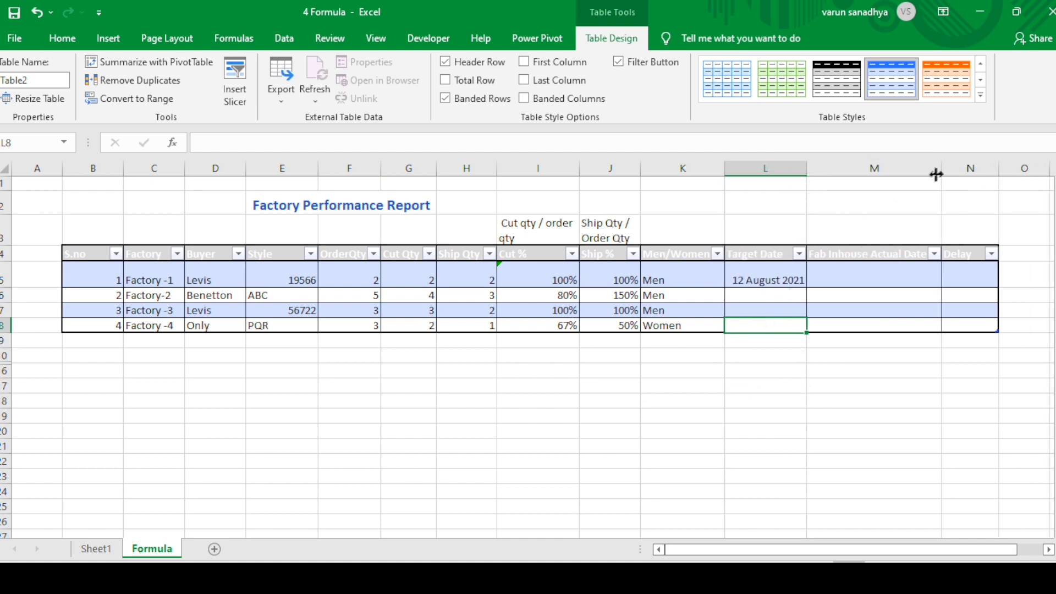
drag(940, 169, 951, 171)
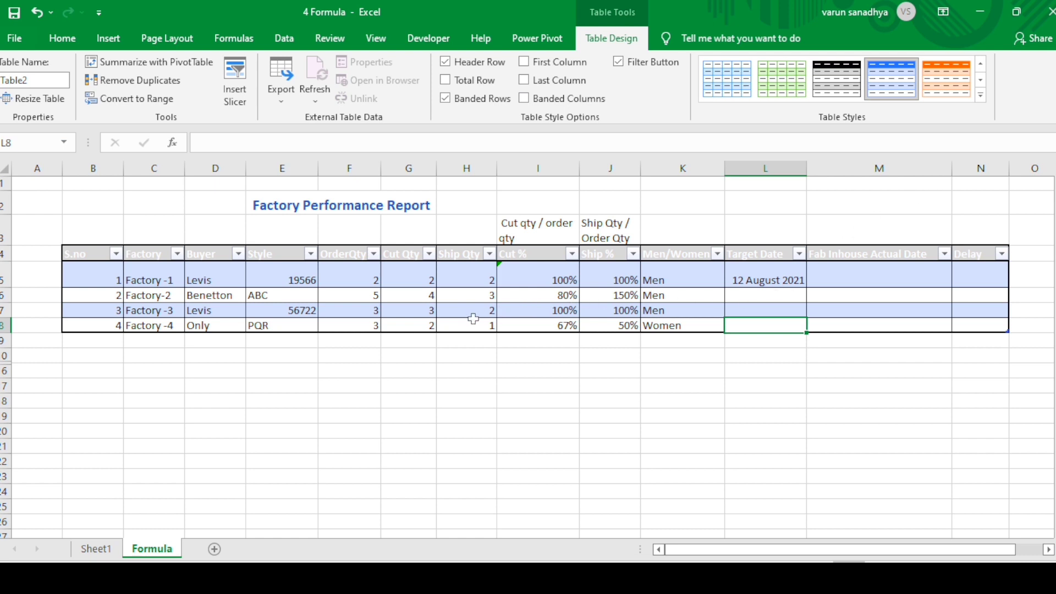
Apply the Light table style with gray banded rows and black header text to the whole factory table
click(102, 259)
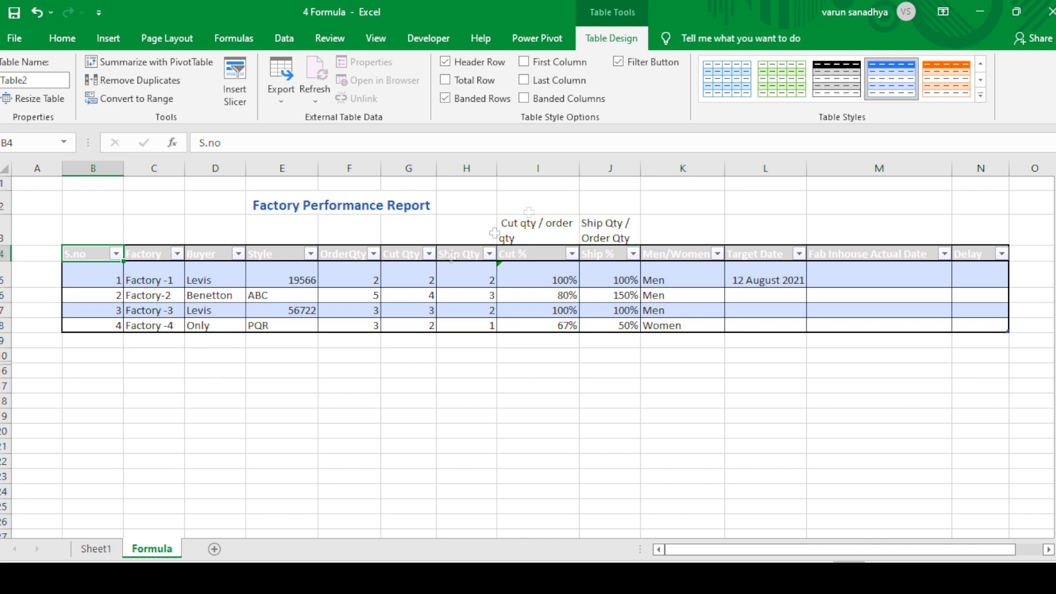
scroll(495, 233, down, 1)
scroll(392, 375, up, 1)
drag(95, 255, 980, 319)
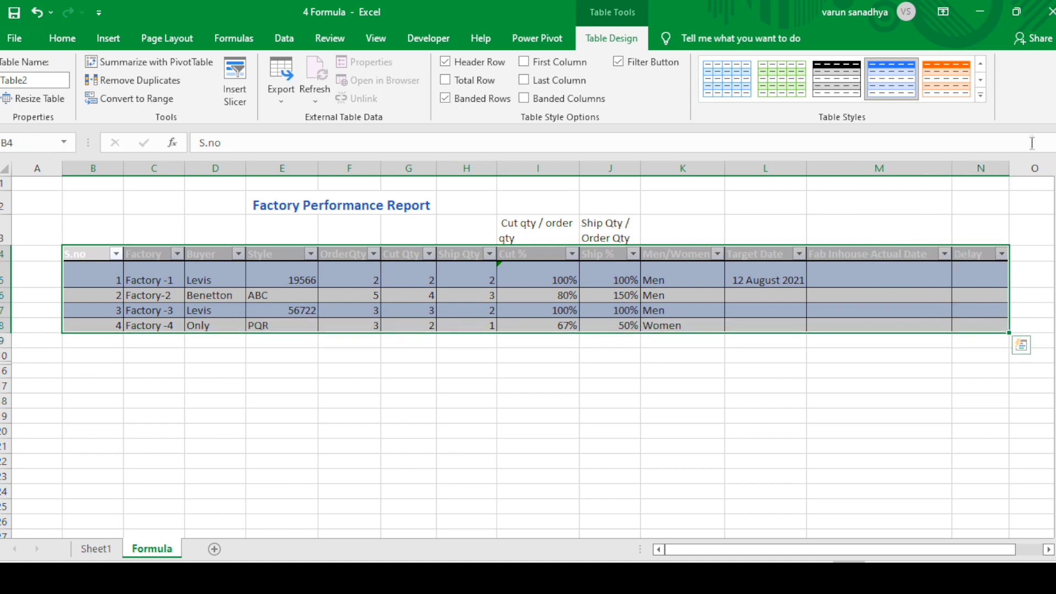
click(980, 96)
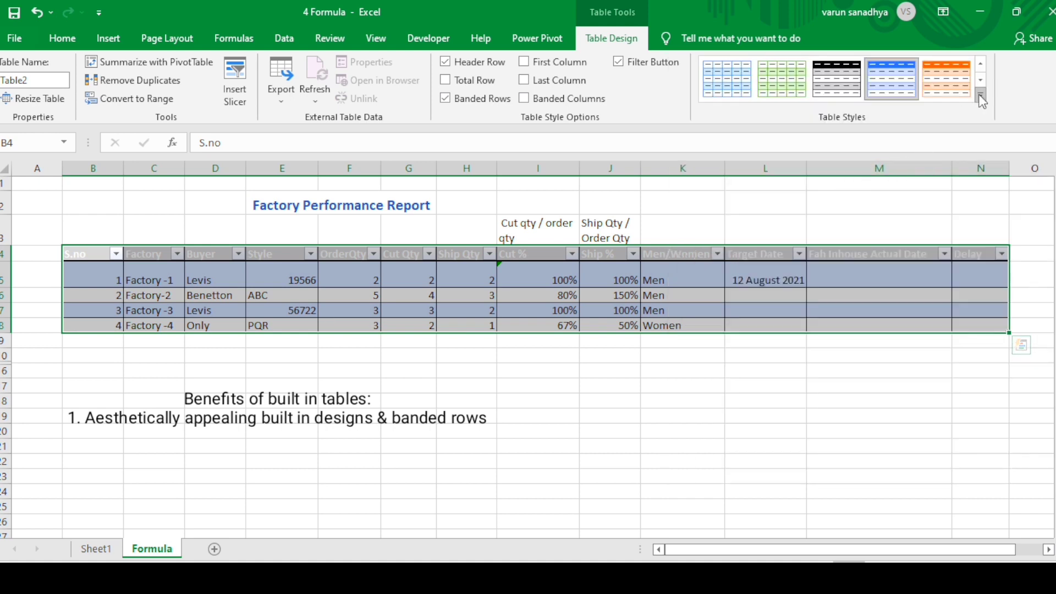
click(981, 98)
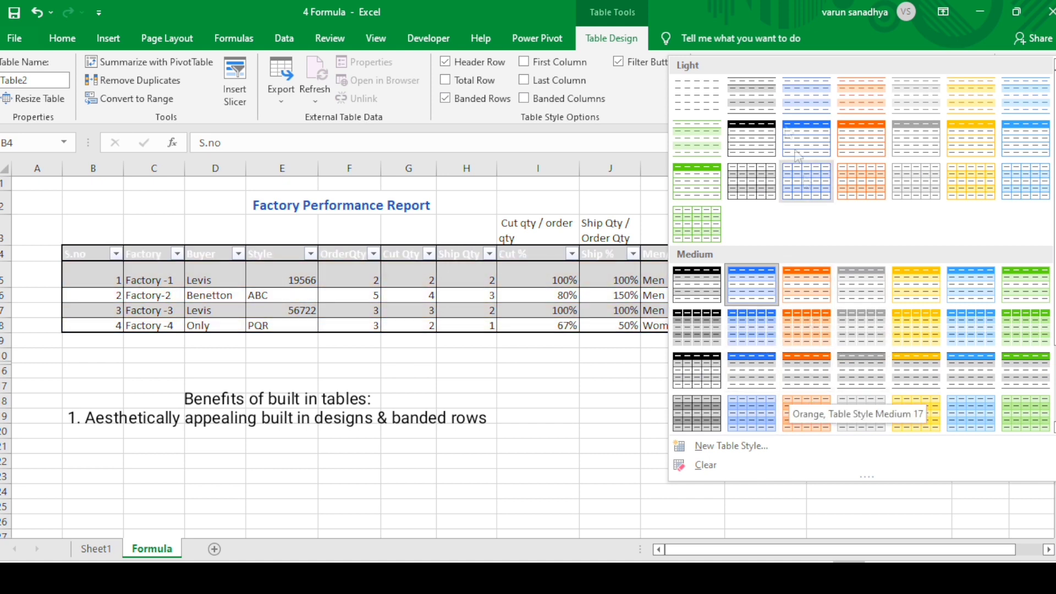
click(771, 98)
drag(805, 168, 795, 168)
drag(796, 171, 807, 170)
click(710, 360)
Turn the table's banded rows off and back on to compare the row shading
drag(96, 280, 965, 284)
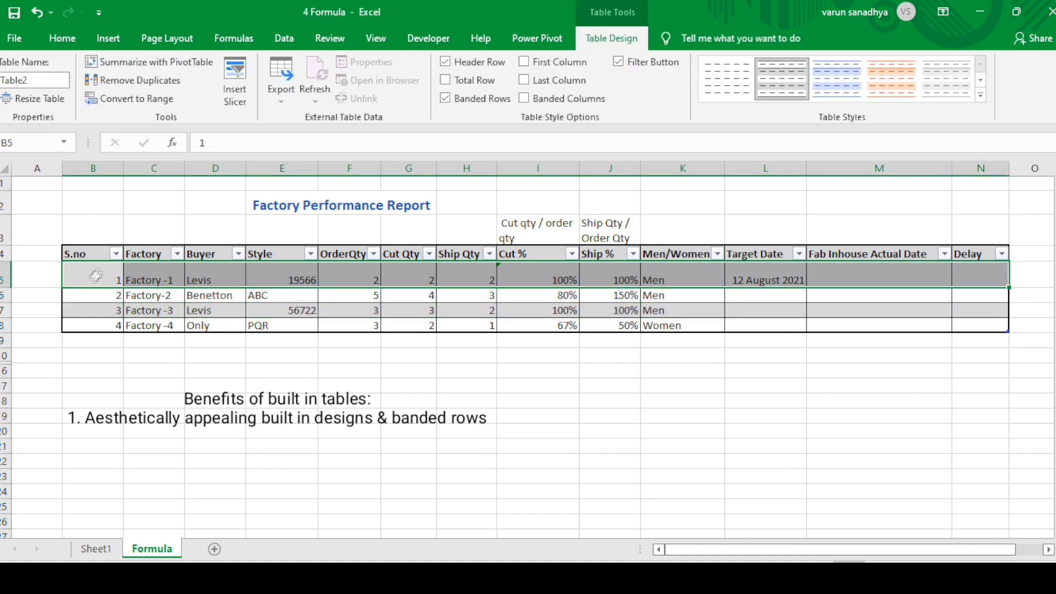
drag(83, 285, 965, 296)
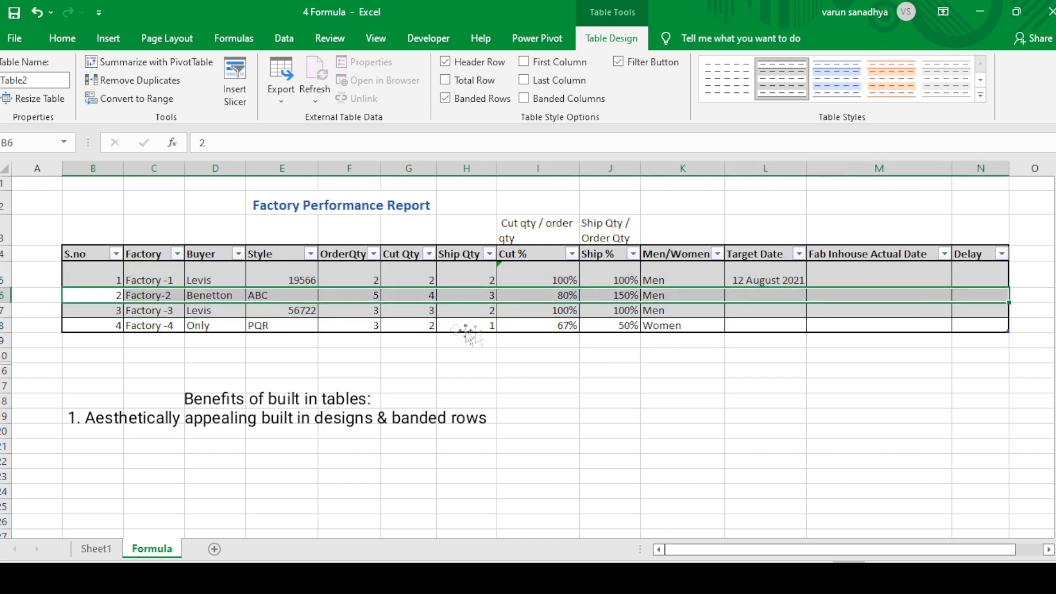
click(454, 329)
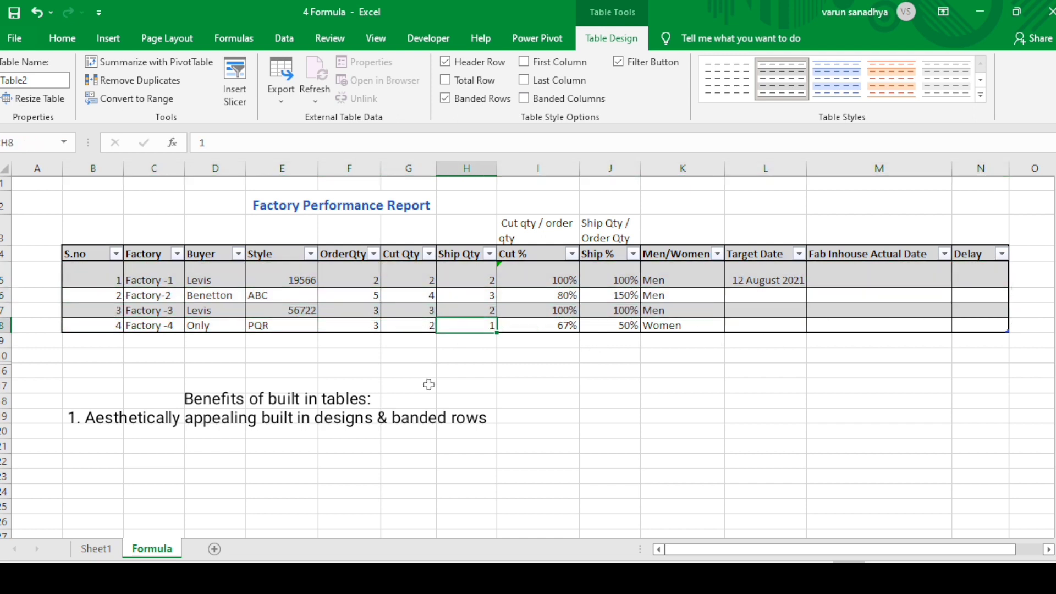
drag(108, 272, 994, 321)
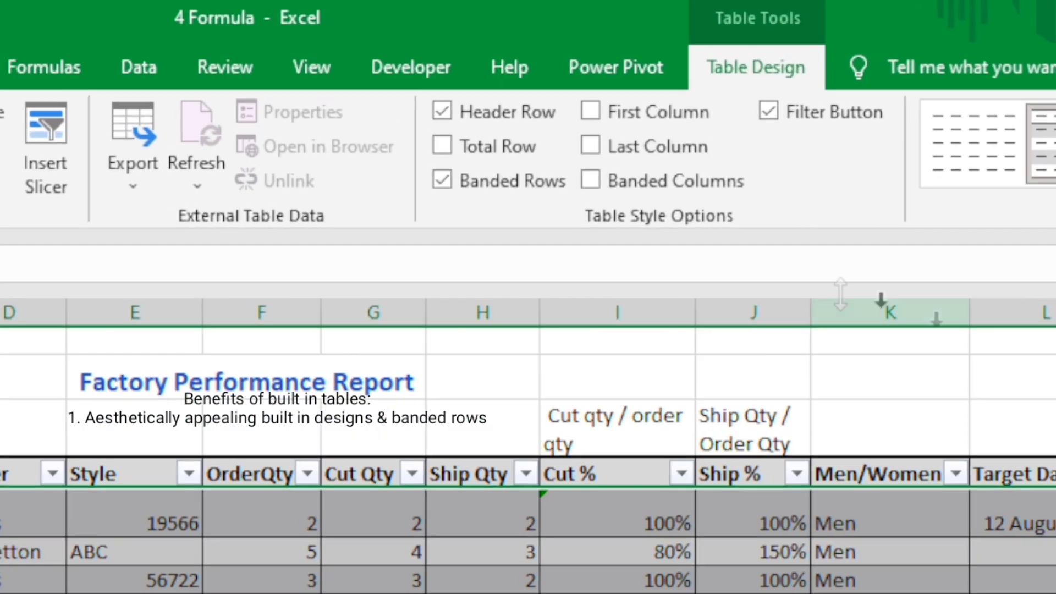
click(483, 498)
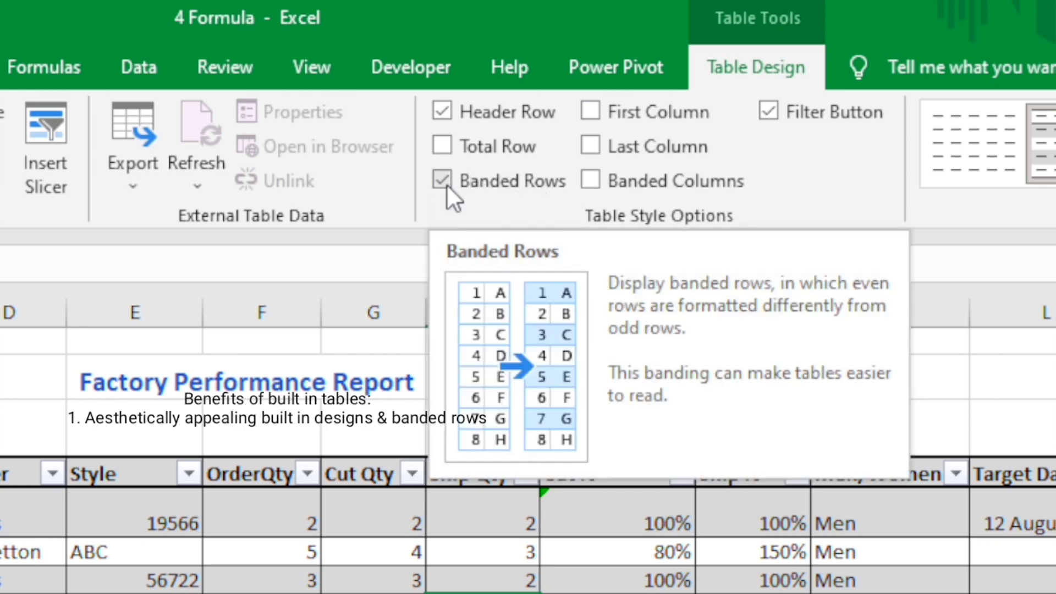
click(447, 186)
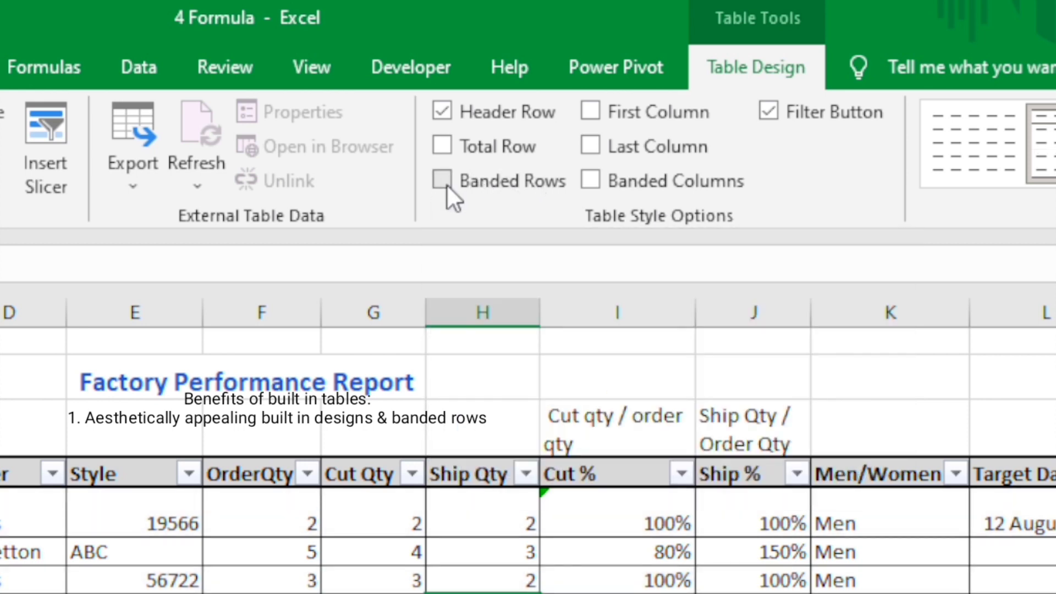
click(447, 186)
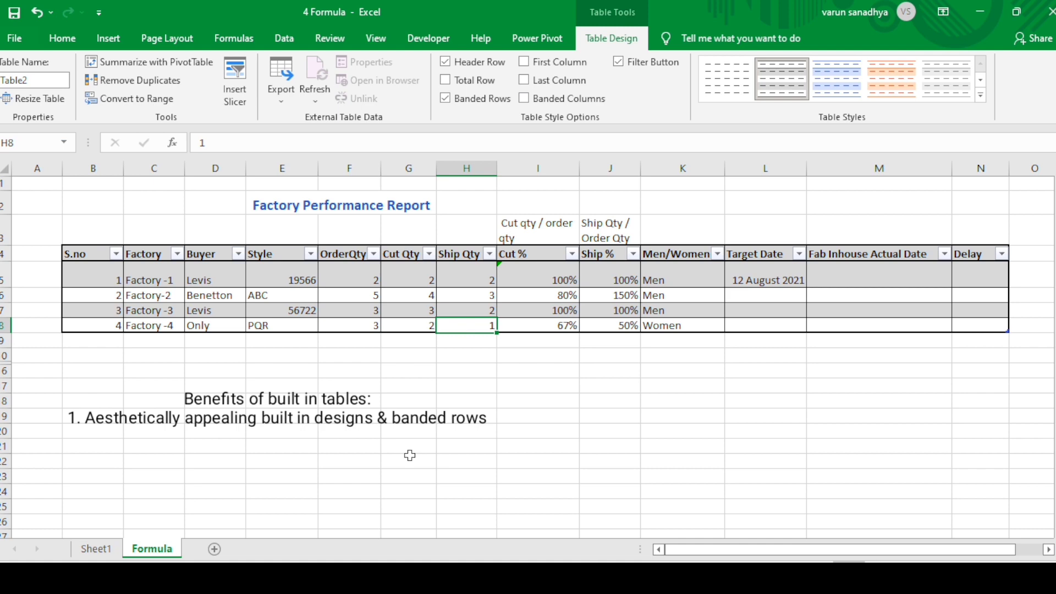
Narrow the Fab Inhouse Actual Date column and make the header row tall enough for two-line headers
drag(952, 170, 911, 183)
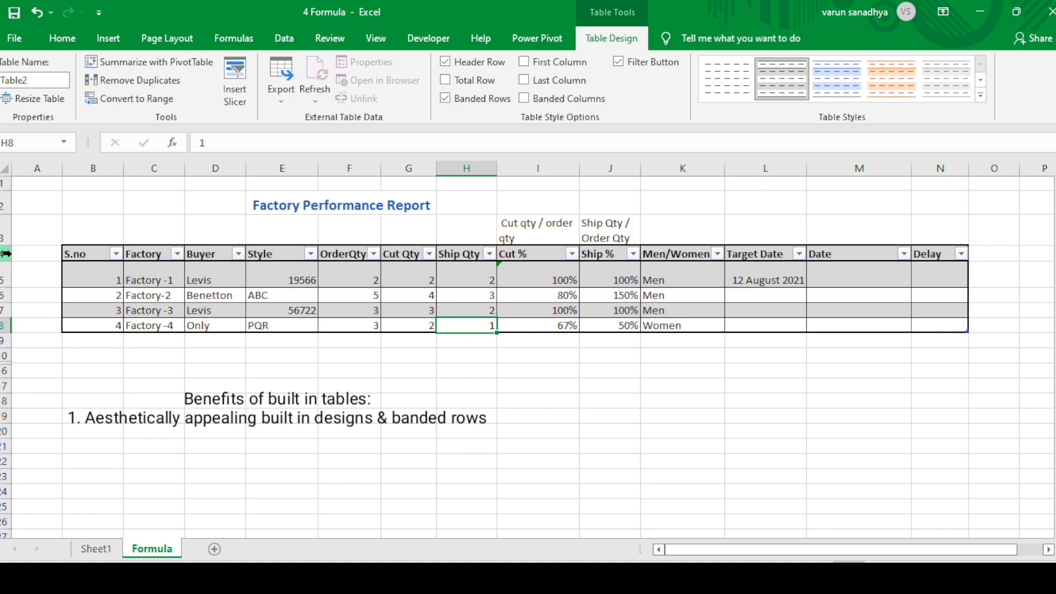
drag(9, 262, 5, 276)
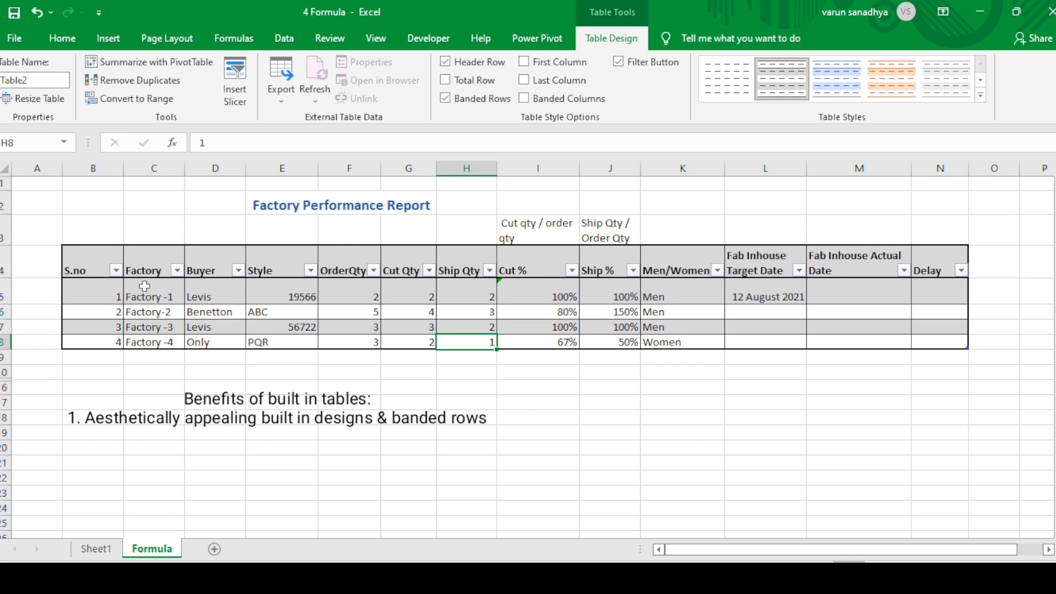
scroll(399, 417, down, 3)
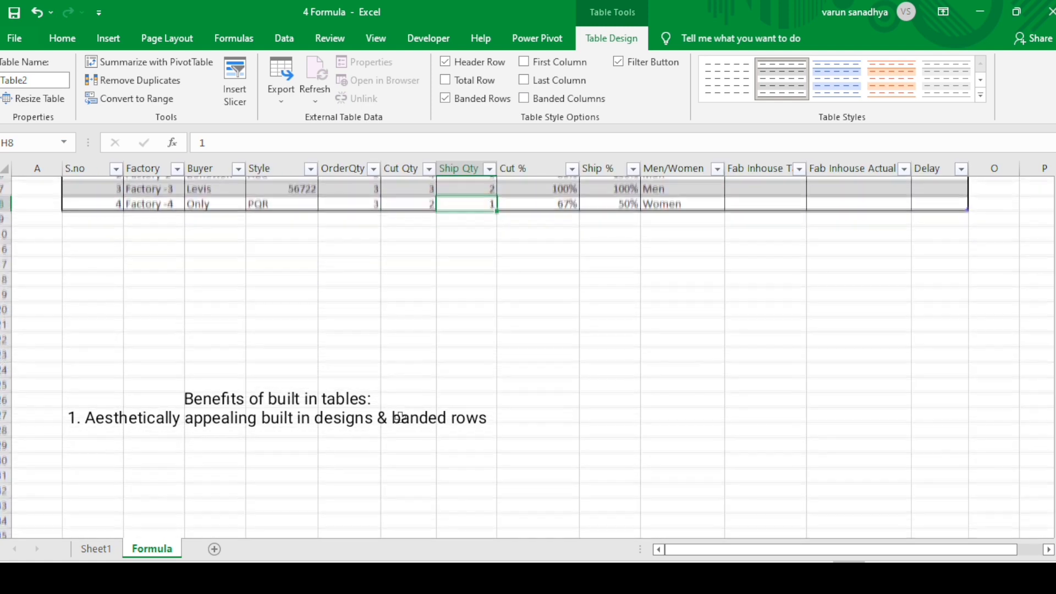
scroll(399, 417, up, 3)
scroll(400, 417, down, 1)
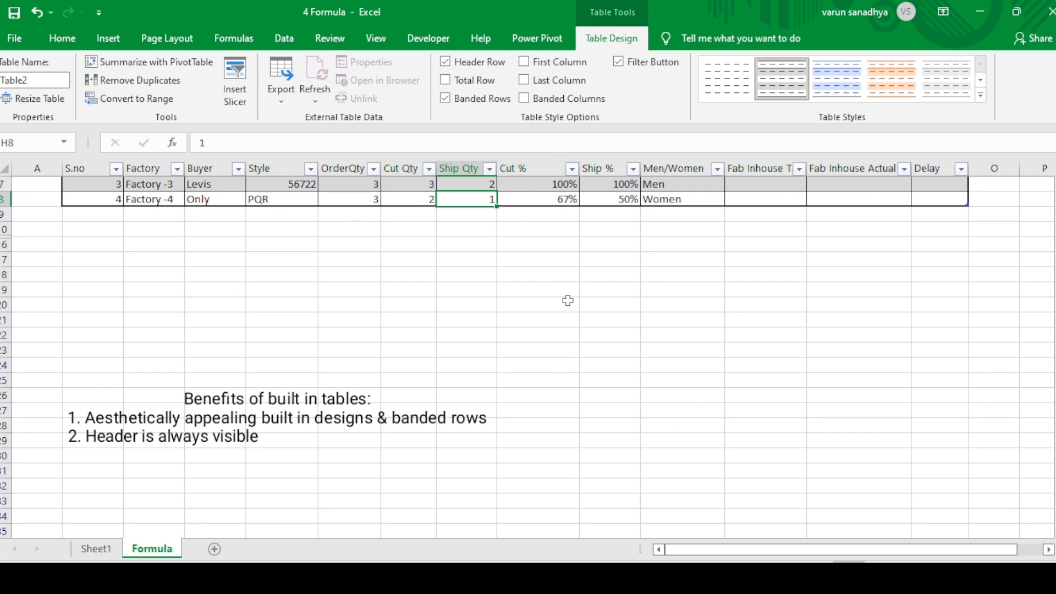
scroll(568, 300, up, 2)
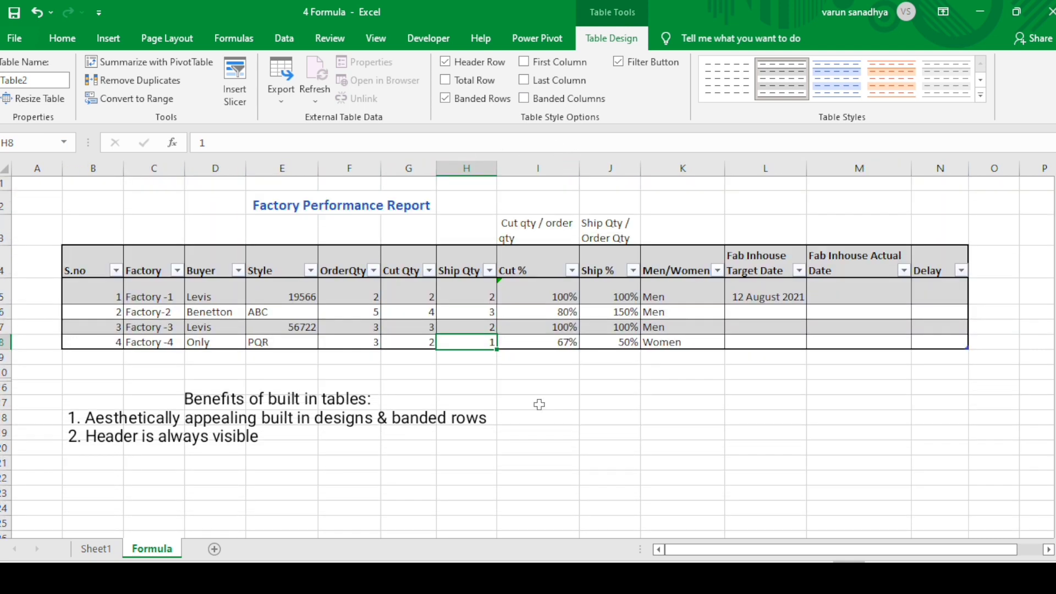
Clear the formulas from all four data rows of the Cut % column and select its first data cell, I5
click(538, 296)
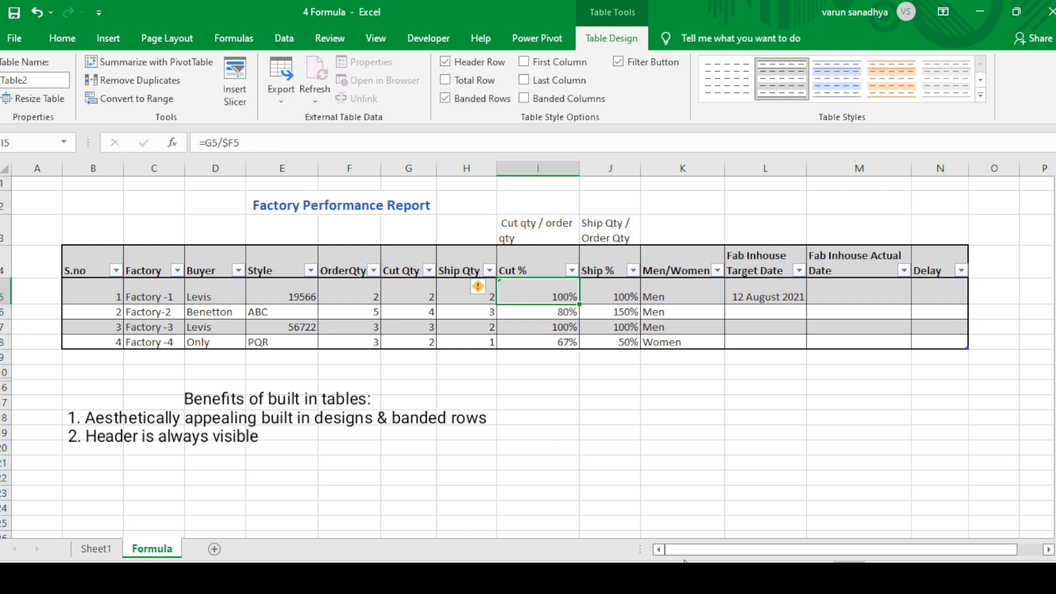
key(shift+Down)
key(shift+Down)
key(shift+Down)
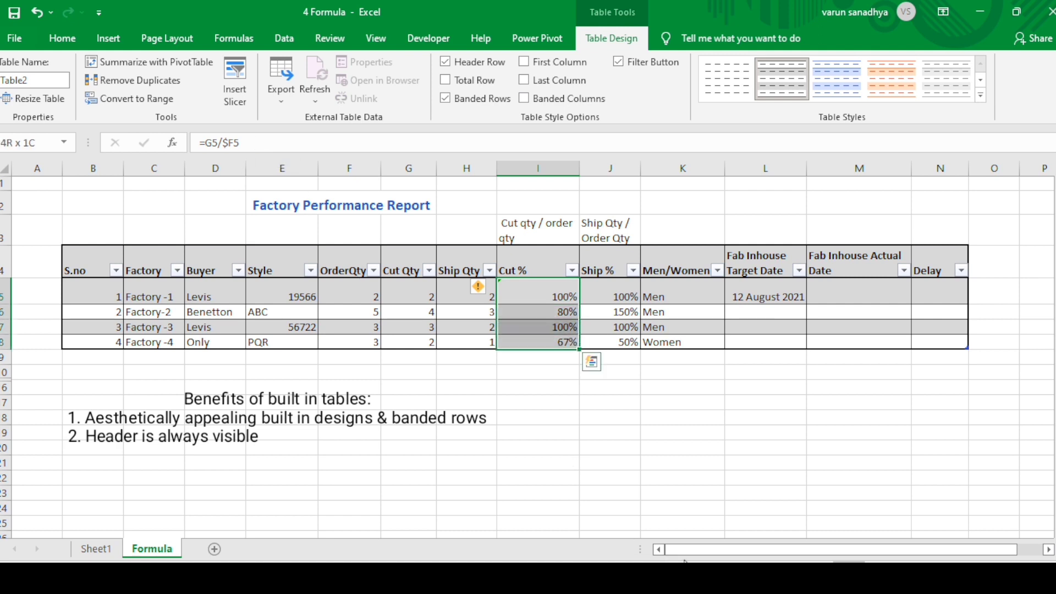
key(Delete)
key(Up)
key(Down)
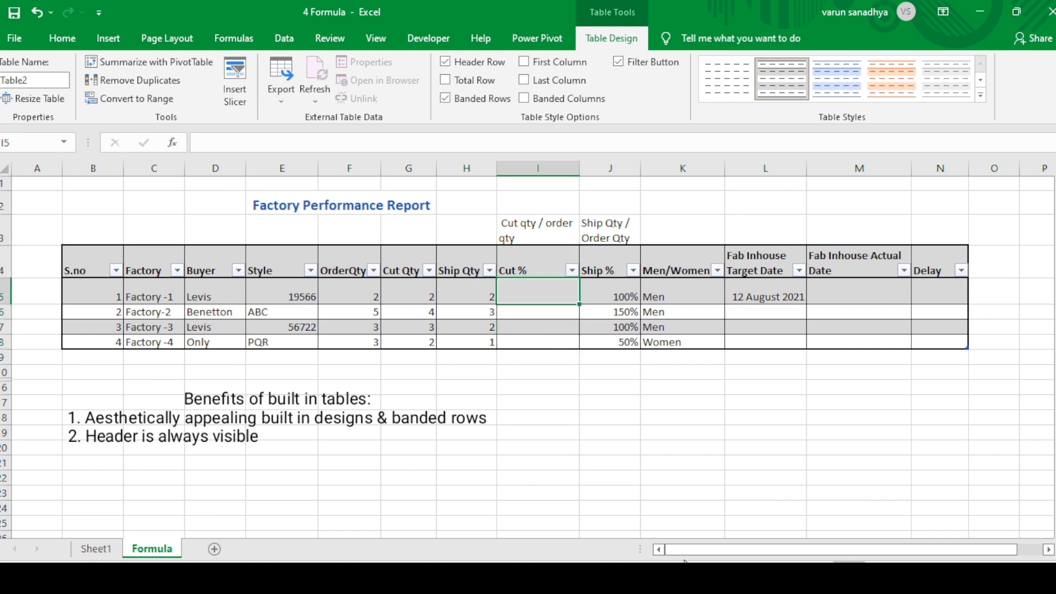
text(=)
key(Left)
key(Left)
key(Left)
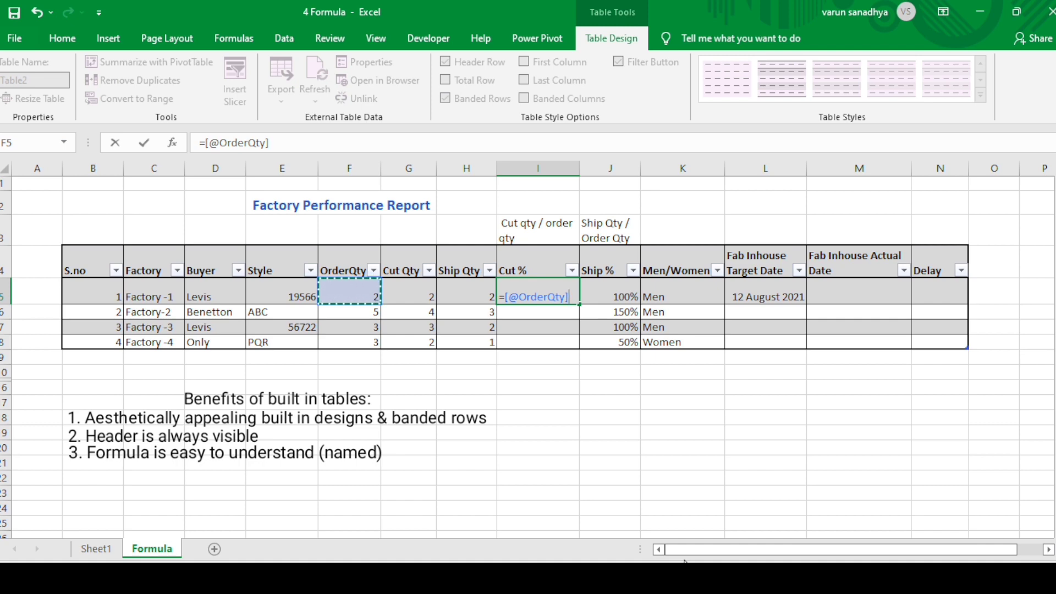
key(Right)
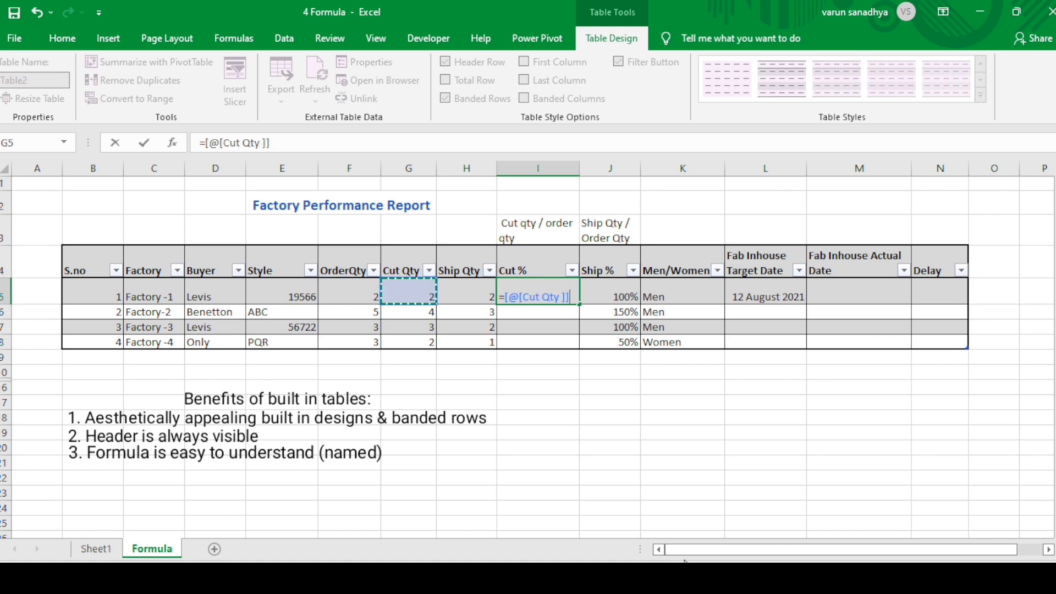
key(Right)
key(Left)
key(Right)
key(Right)
key(Left)
key(Left)
text(/)
key(Left)
key(Left)
key(Left)
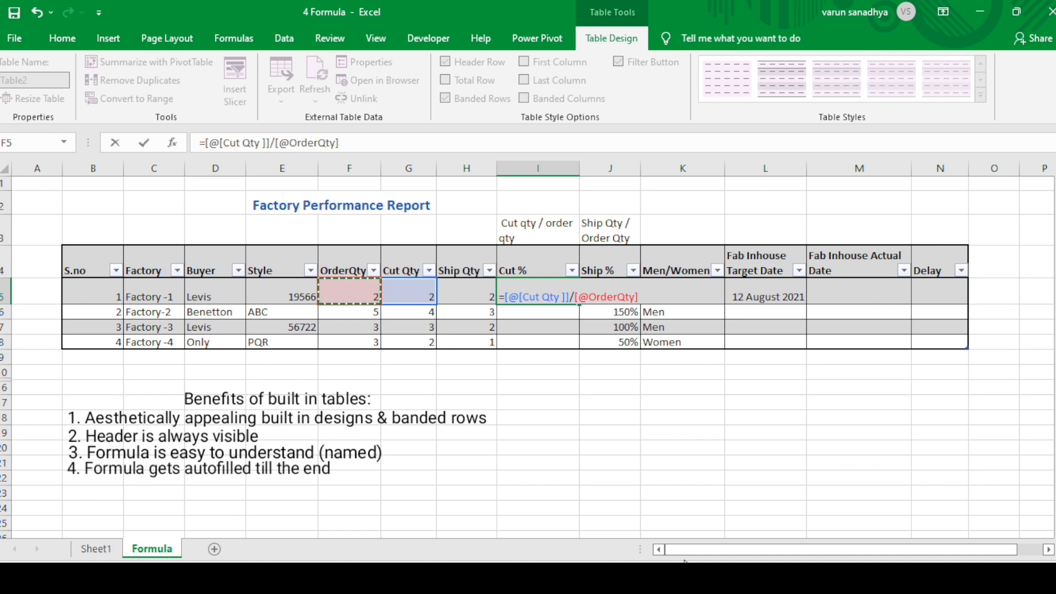
key(ctrl+Return)
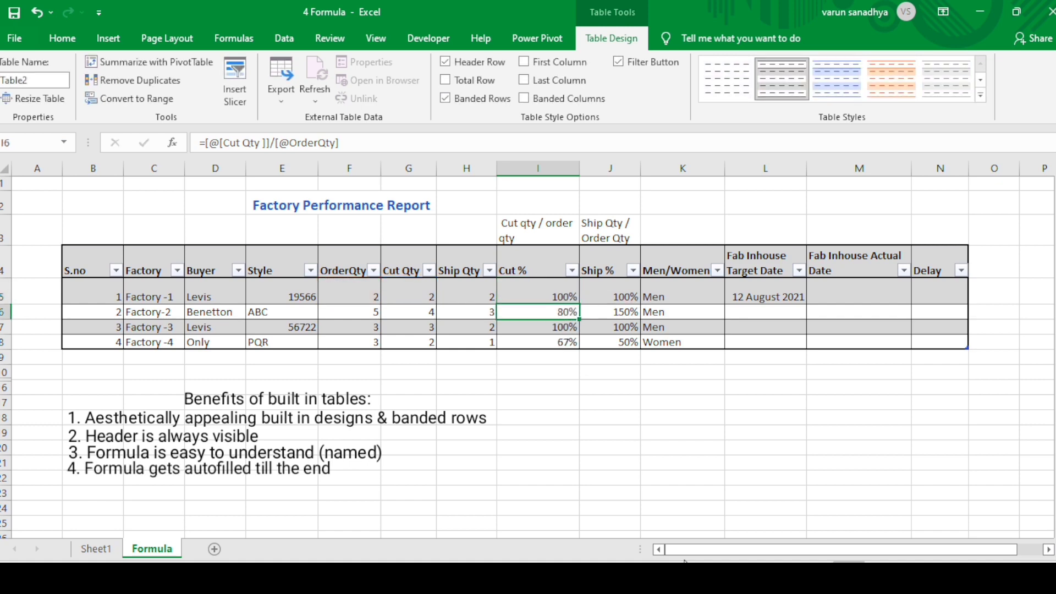
Go through the filled Cut % cells from I5 to I8 and read the formula in each one
key(Down)
key(Down)
key(Down)
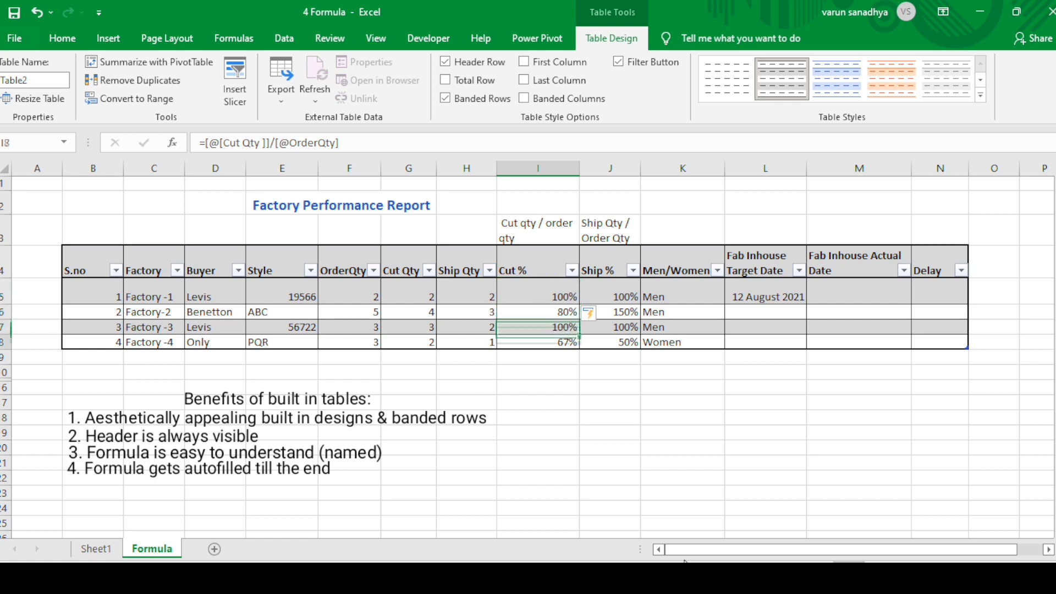
key(Up)
key(Up)
key(Up)
key(Down)
key(Down)
key(Down)
key(Down)
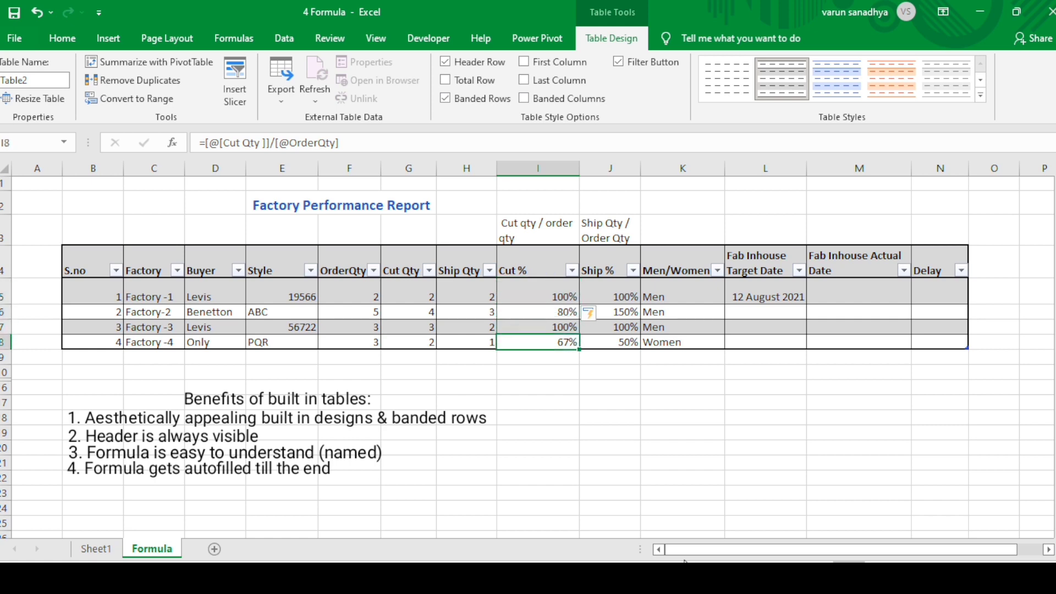
key(Up)
key(Up)
key(Up)
key(Up)
key(Down)
key(Down)
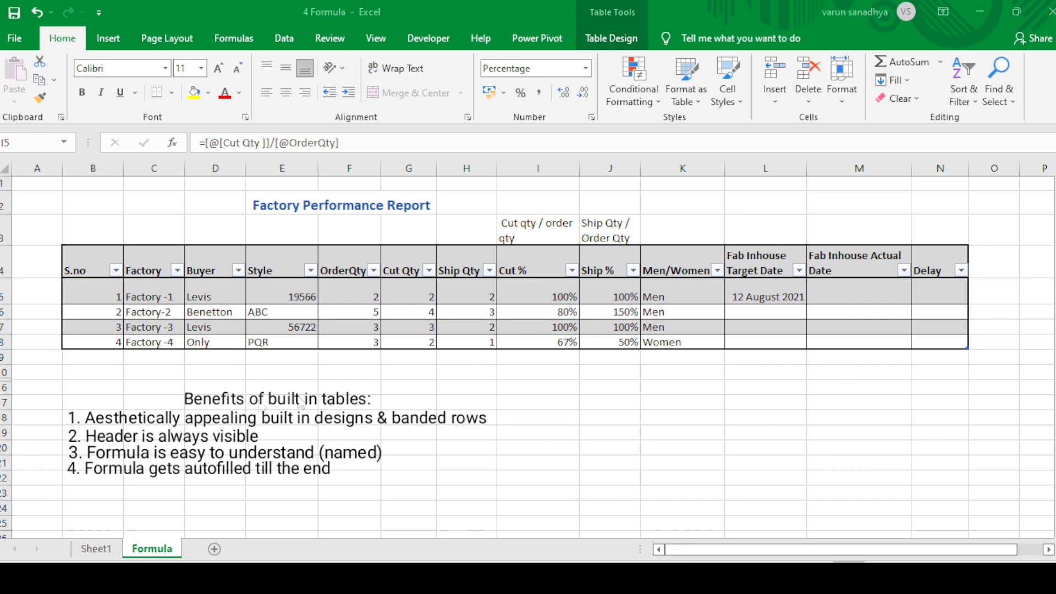
Turn on the total row for the factory table
click(410, 301)
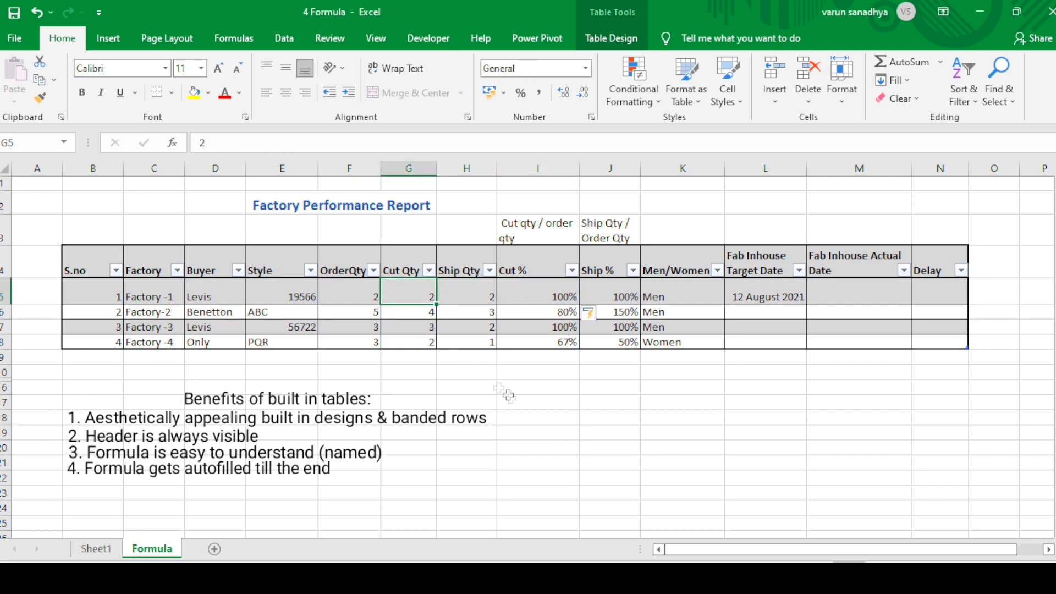
click(621, 44)
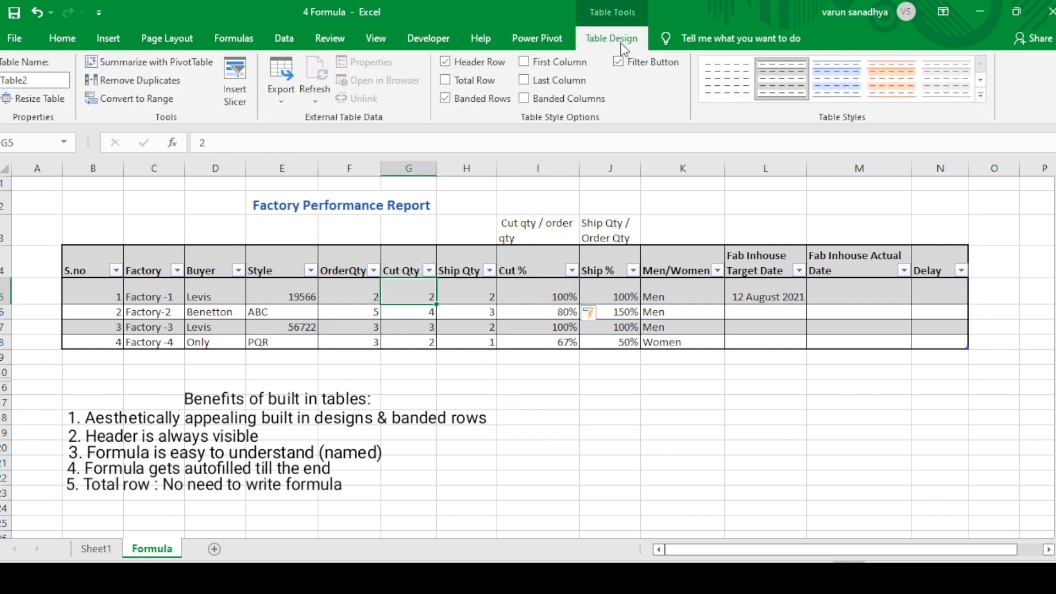
click(446, 83)
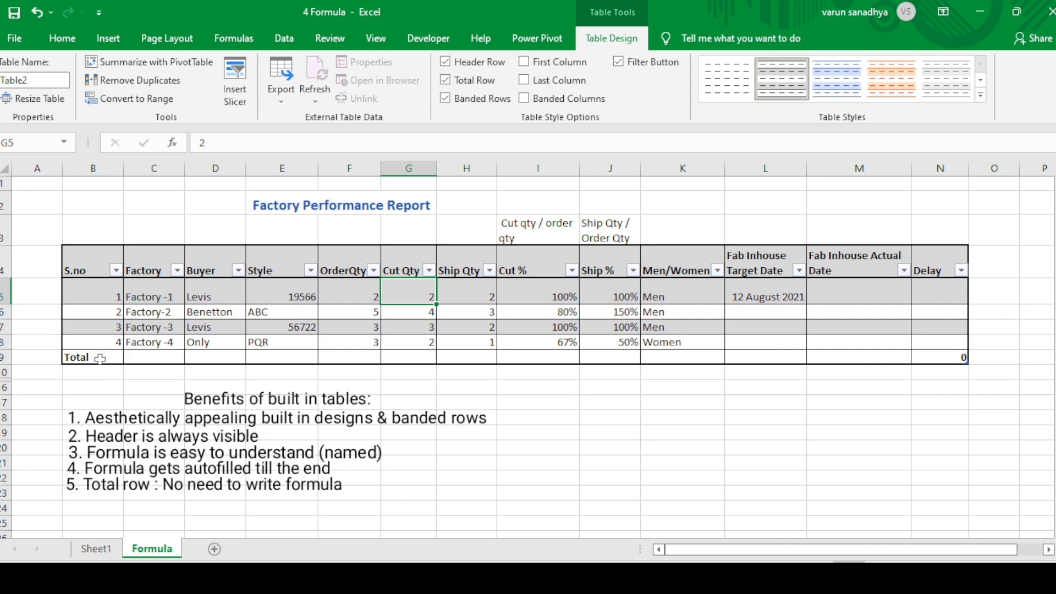
Try the Average, Max and Min functions one after another in the OrderQty cell of the total row
click(367, 358)
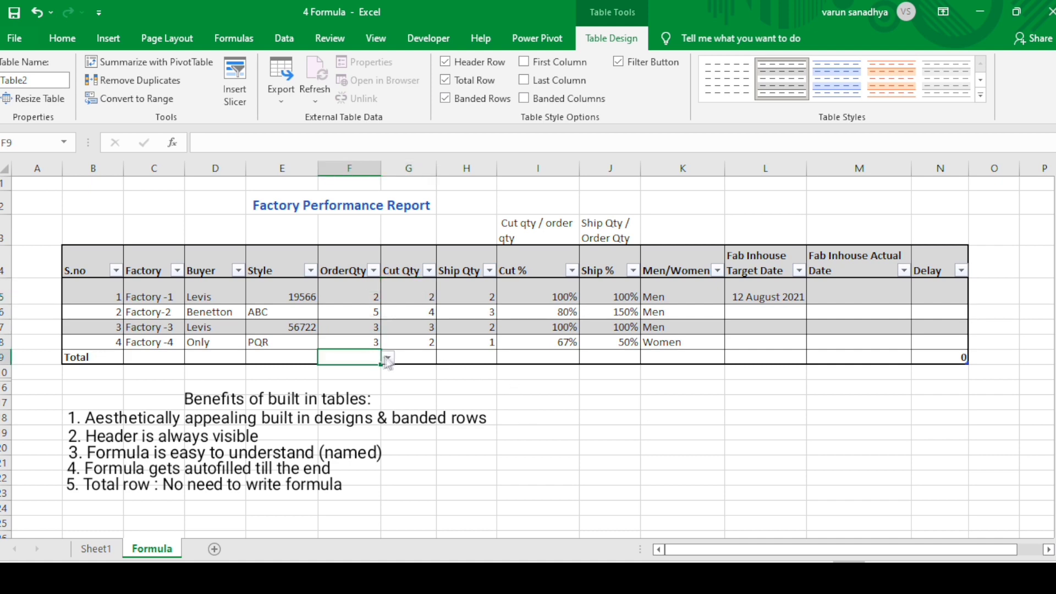
click(388, 359)
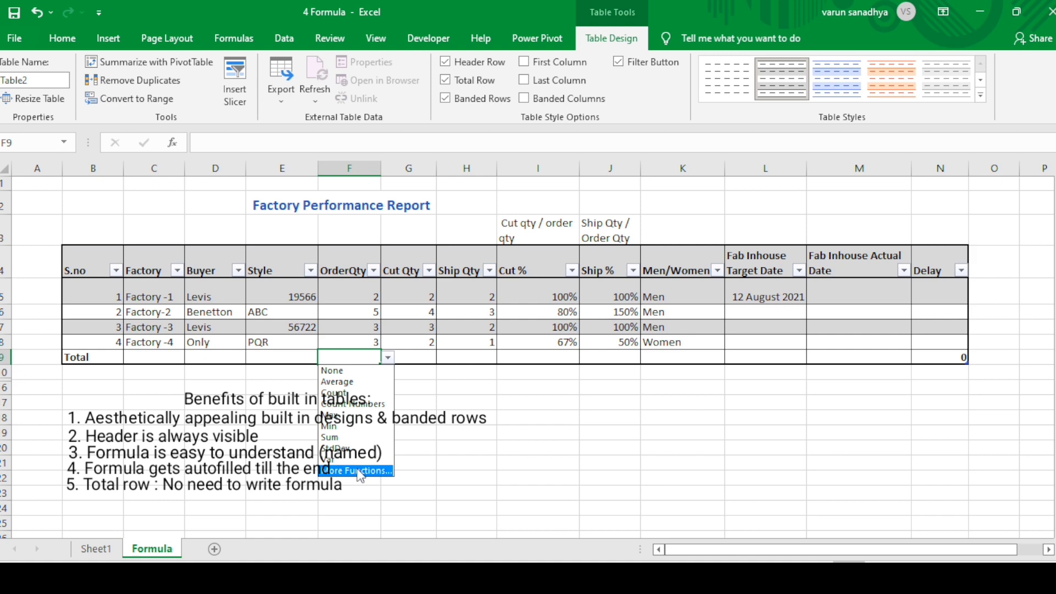
click(352, 384)
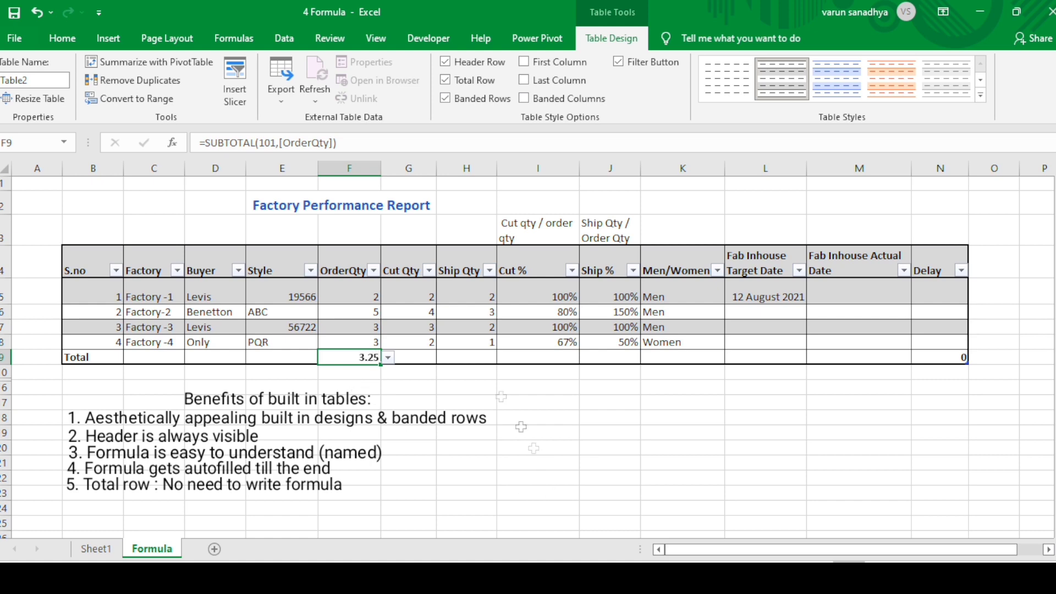
click(388, 358)
click(362, 421)
click(388, 358)
click(352, 426)
Set the total row's OrderQty cell to Sum
click(389, 358)
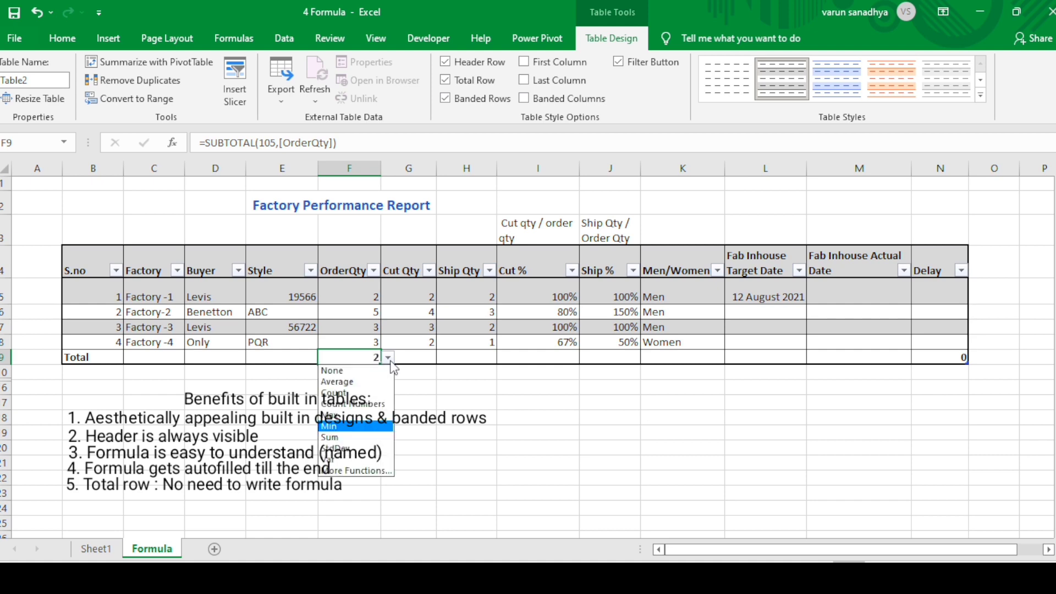
click(352, 438)
click(388, 358)
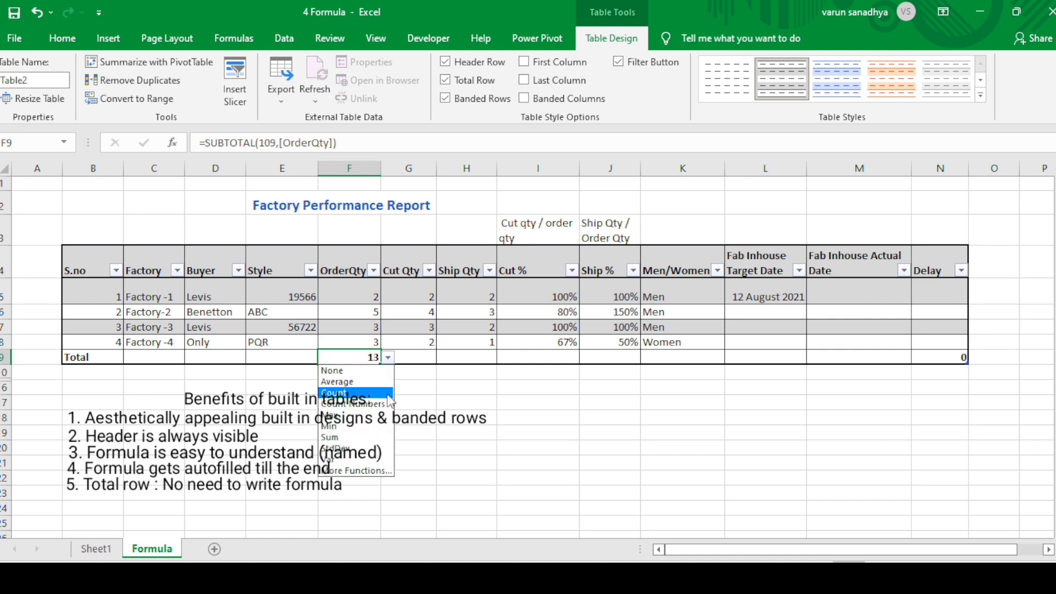
click(411, 401)
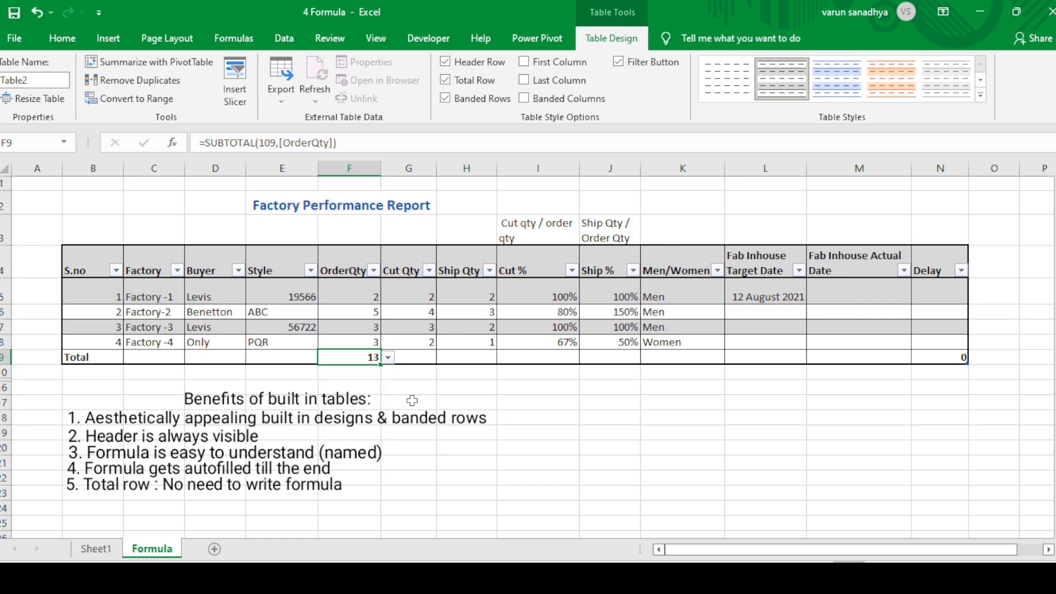
Set the total row's Cut Qty cell to Max and its Ship Qty cell to Min
click(408, 355)
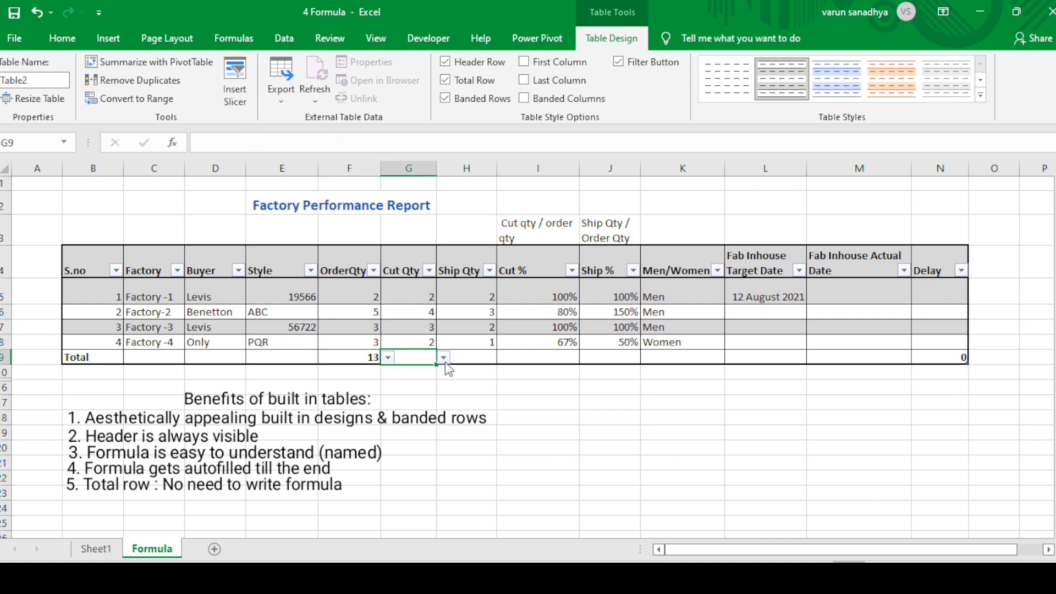
click(444, 358)
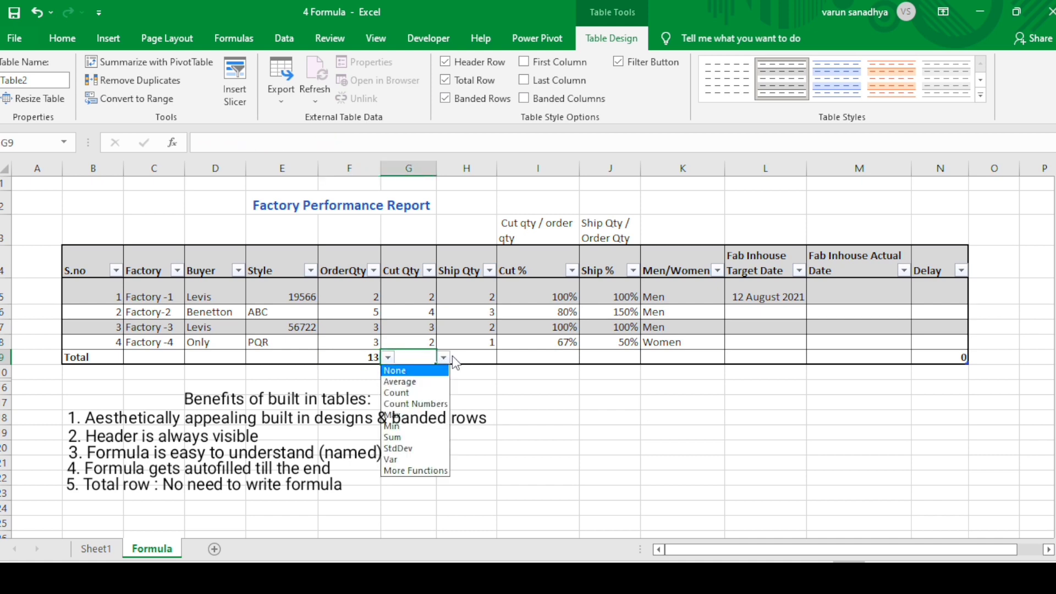
click(415, 404)
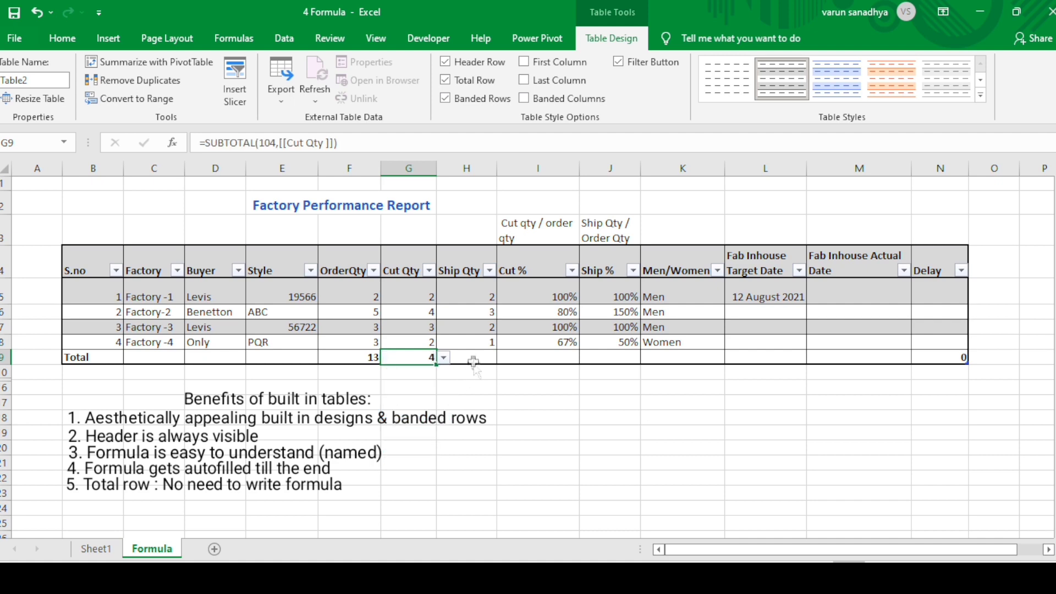
click(484, 360)
click(504, 359)
click(462, 427)
Try setting up a PivotTable from the factory table at K9, pick E17:M25 as an alternative source range, and cancel
click(686, 358)
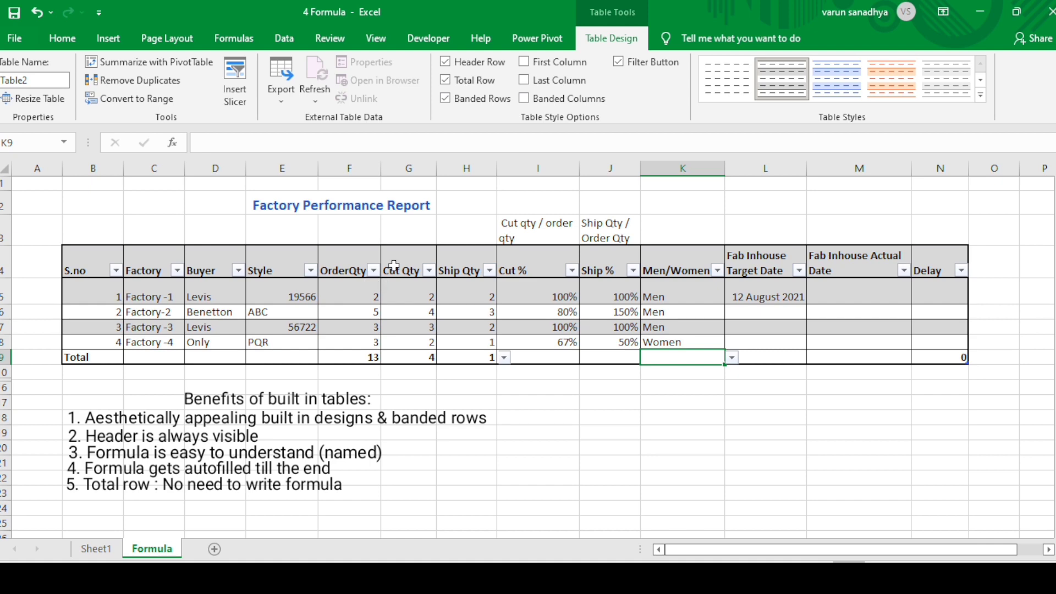
click(108, 38)
click(21, 88)
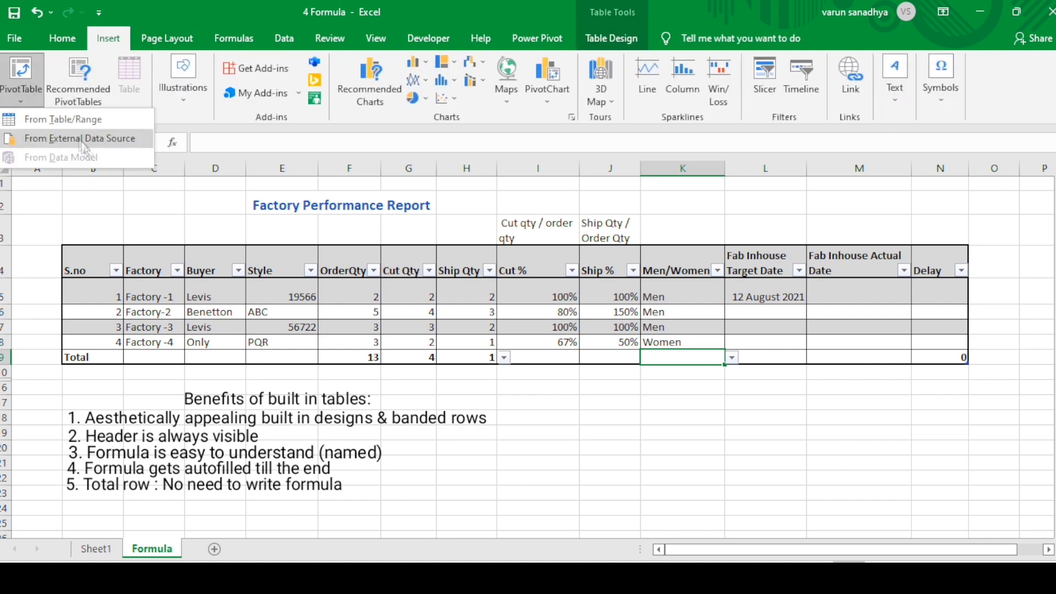
click(31, 73)
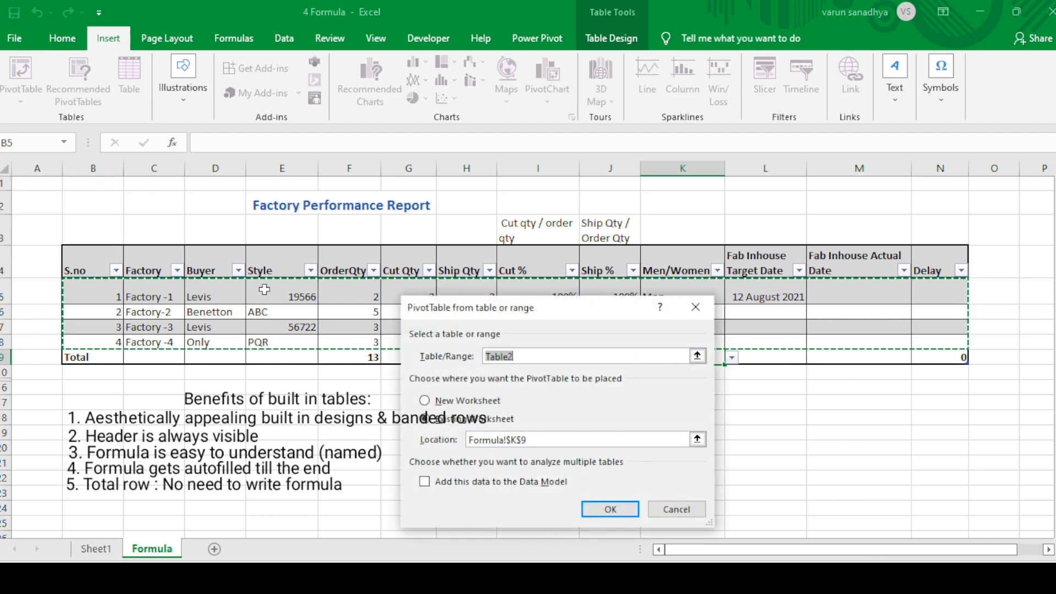
drag(554, 312, 565, 282)
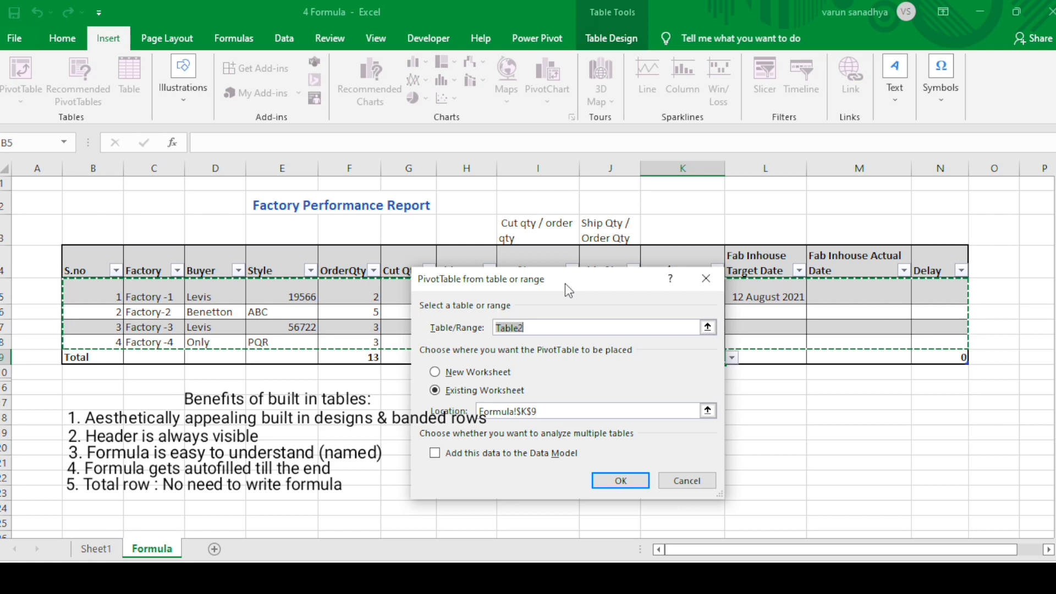
drag(580, 282, 602, 260)
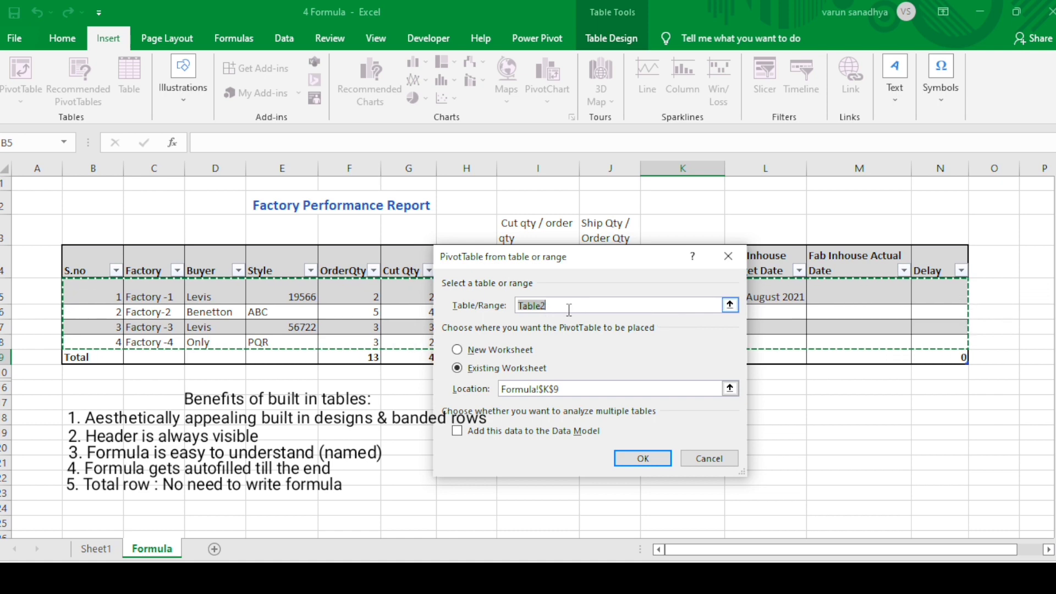
click(730, 305)
drag(258, 404, 813, 520)
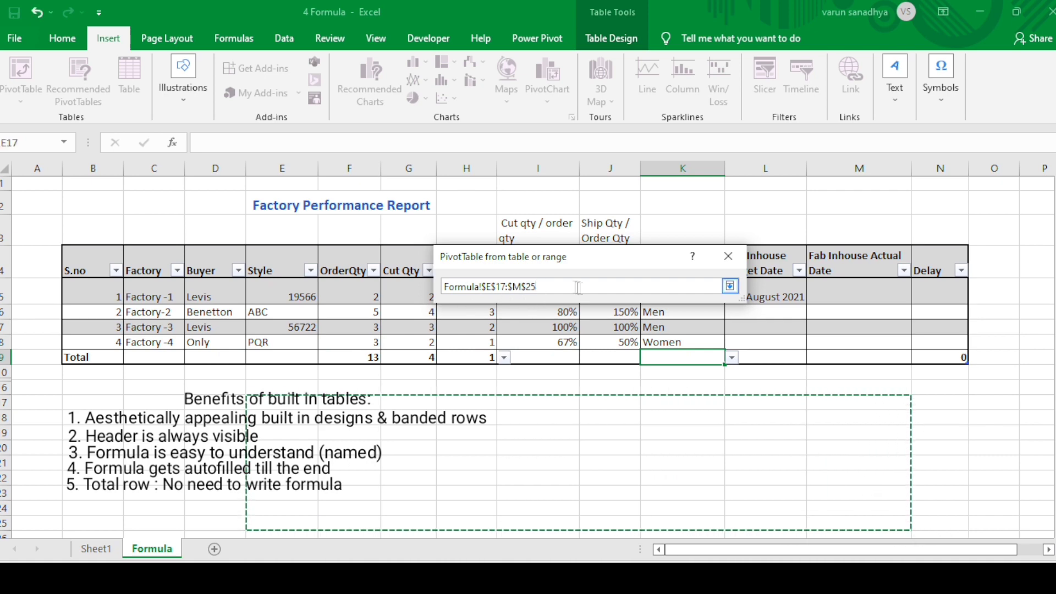
click(728, 257)
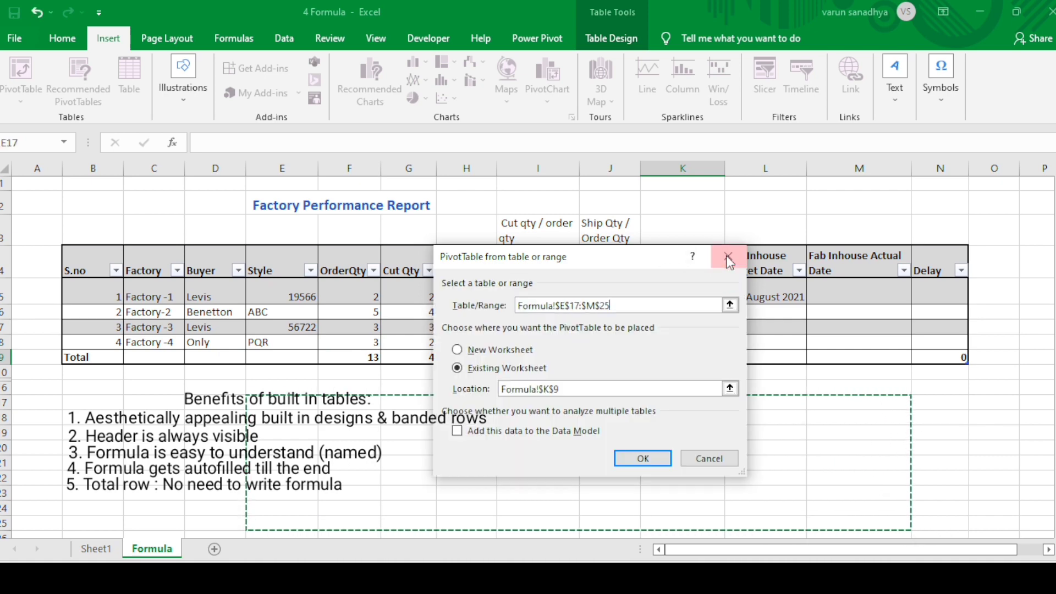
click(725, 465)
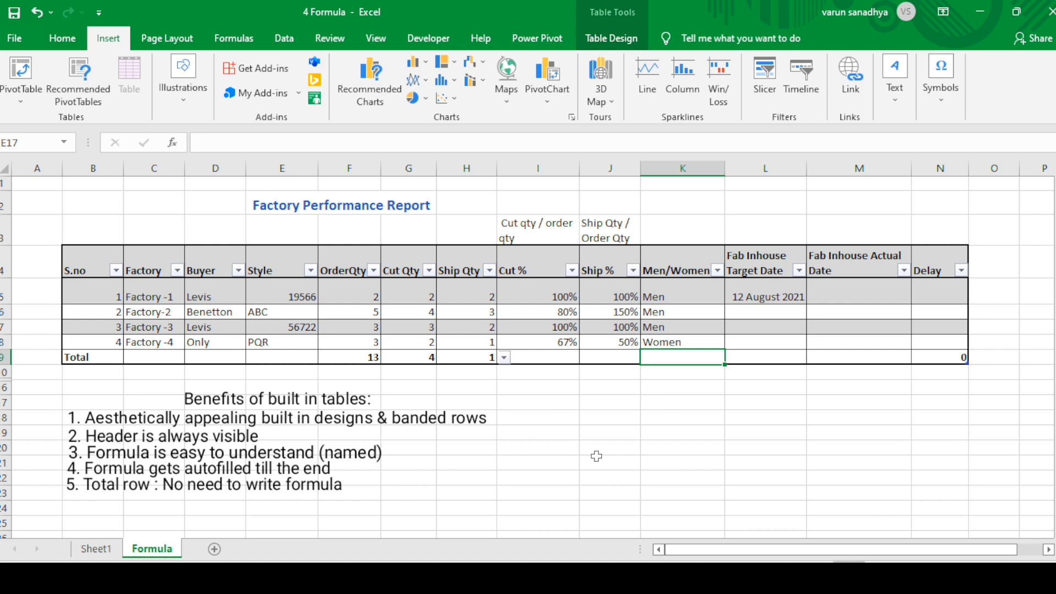
Extend the table with a blank data row directly below the Factory -4 row
click(937, 347)
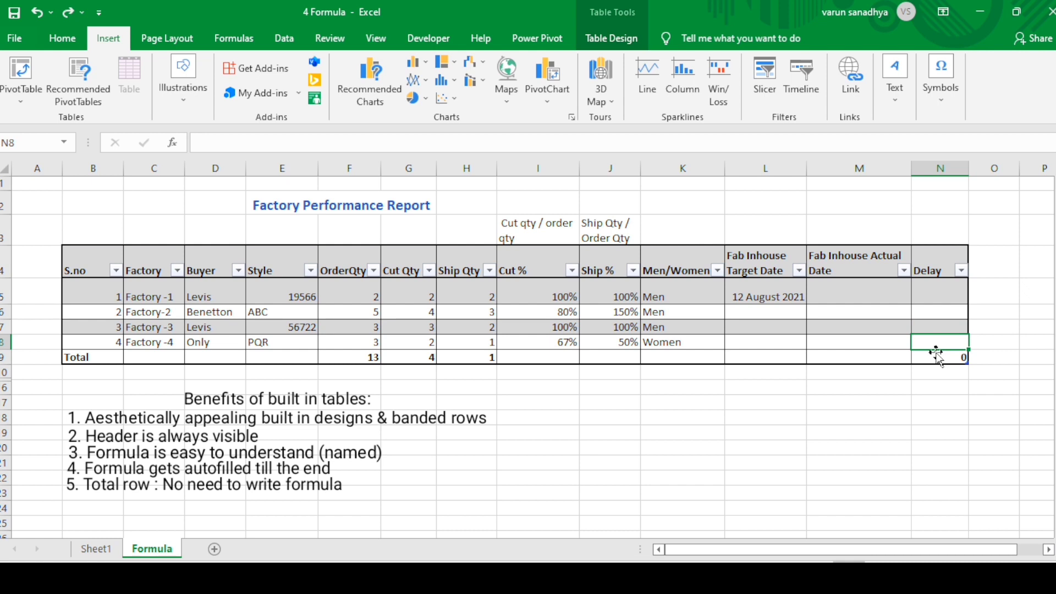
key(Tab)
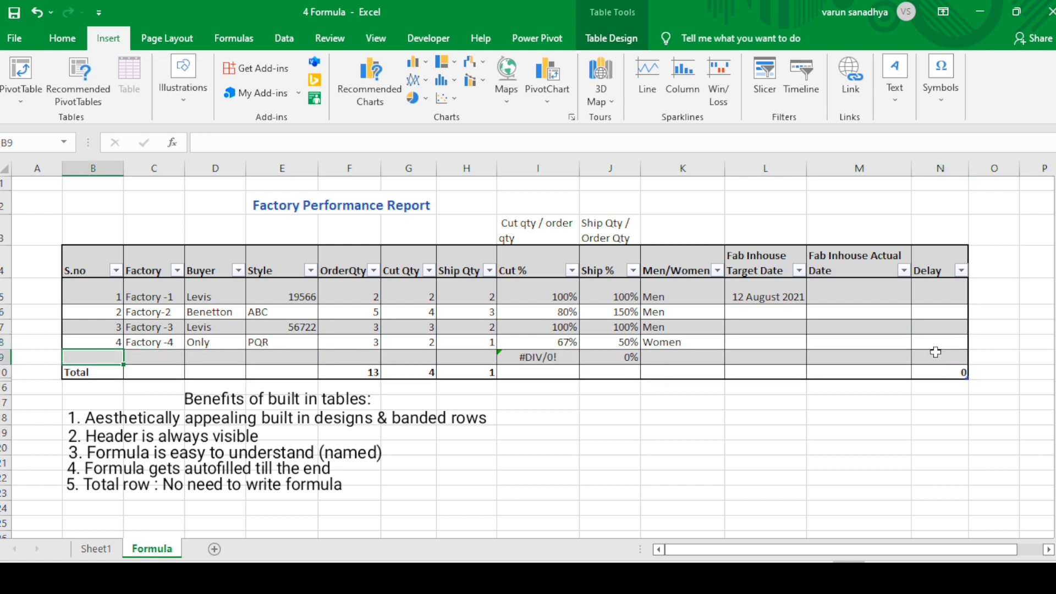
key(Up)
key(Right)
key(Right)
key(Right)
key(Right)
key(Right)
key(Right)
key(Right)
key(Right)
key(Right)
key(Right)
key(Right)
key(Right)
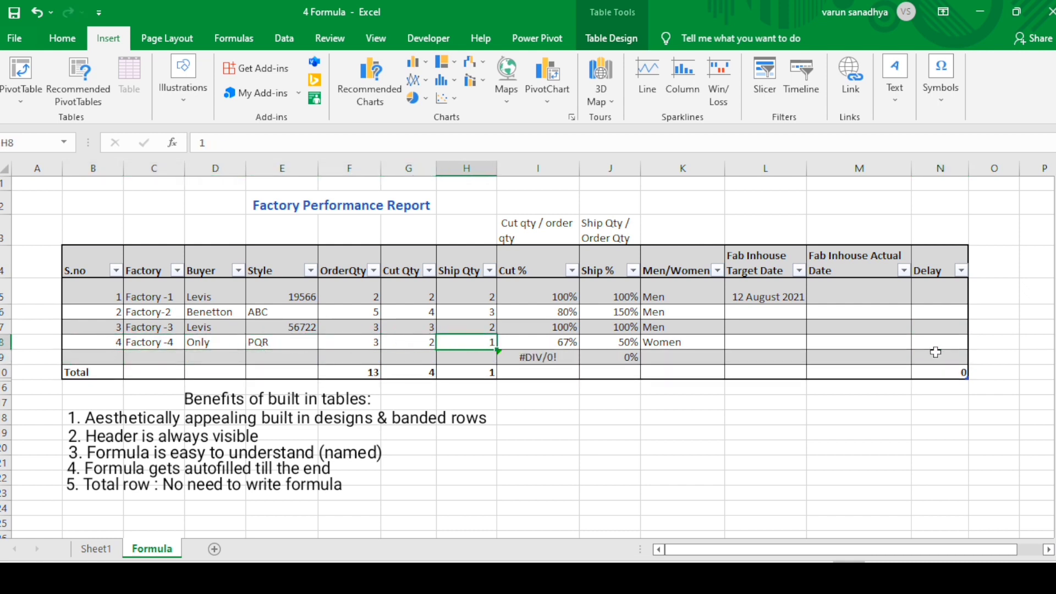
Append a second blank data row beneath the first one at the end of the table
key(Down)
key(Tab)
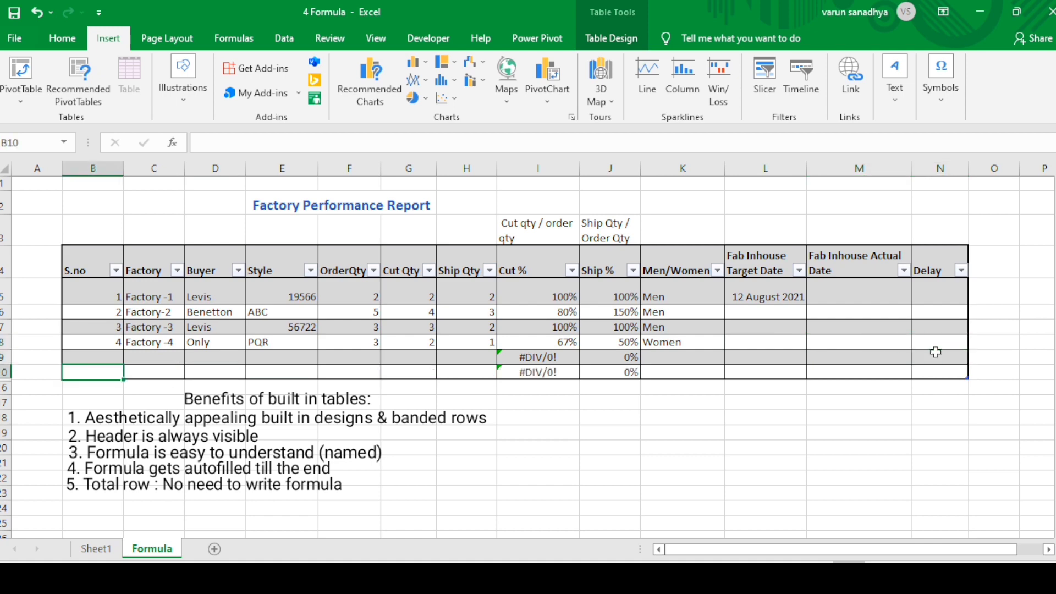
key(Right)
key(Right)
key(Up)
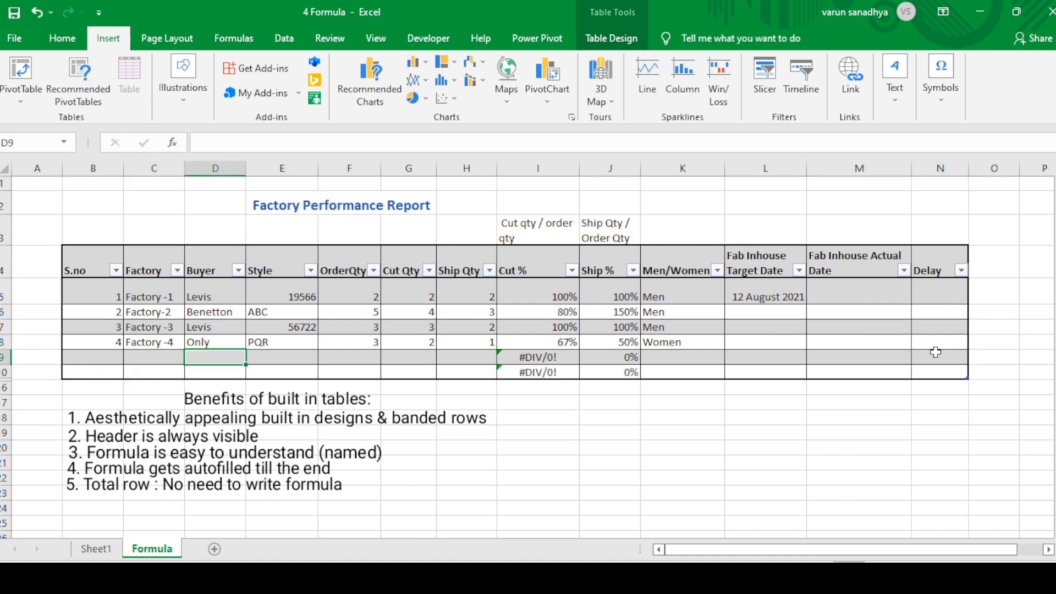
key(Left)
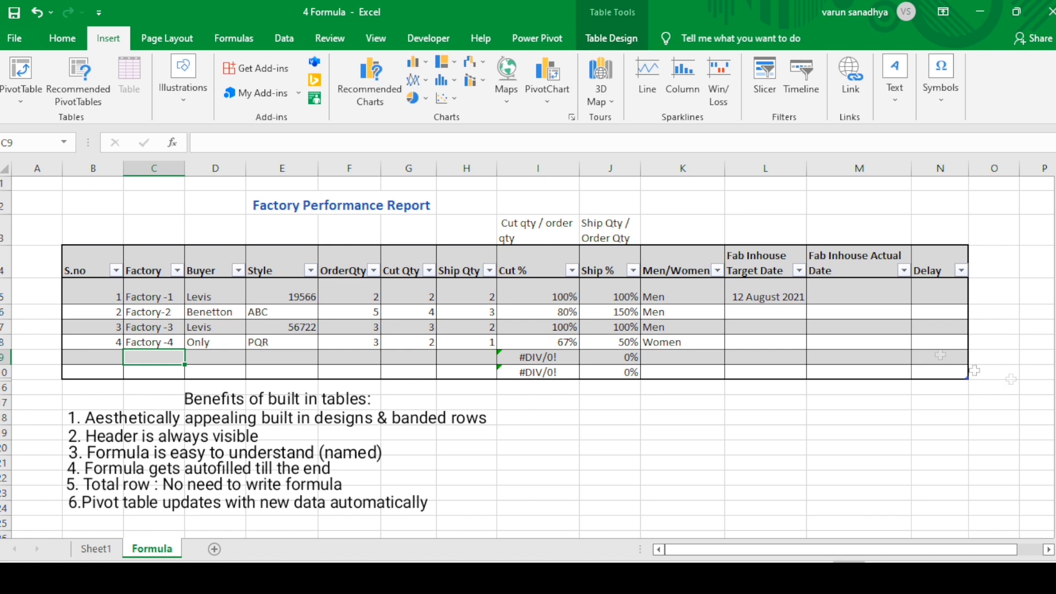
Select all data cells of the table's Style column at once
click(355, 396)
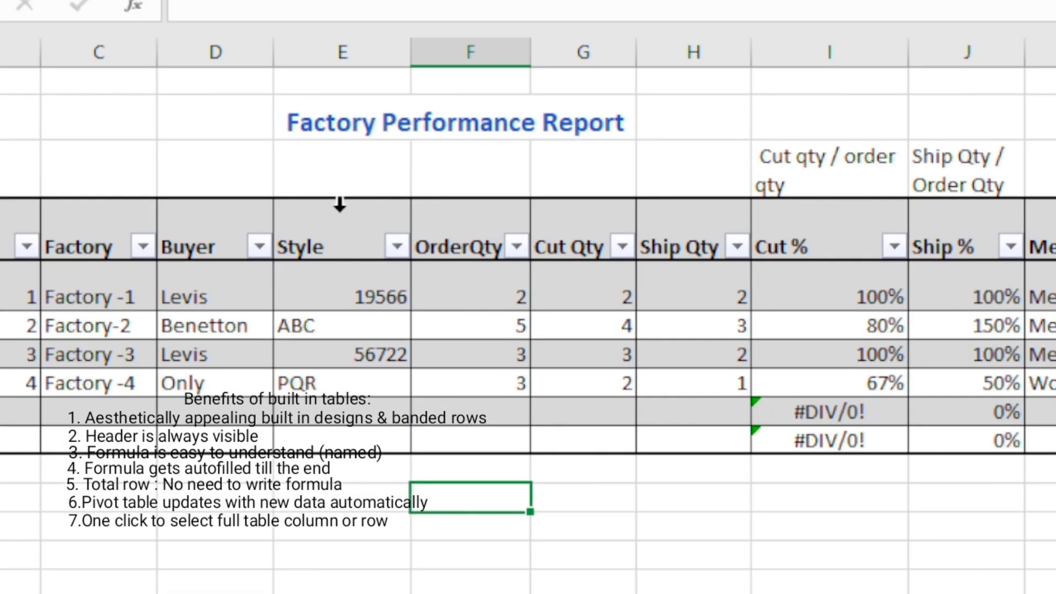
click(339, 204)
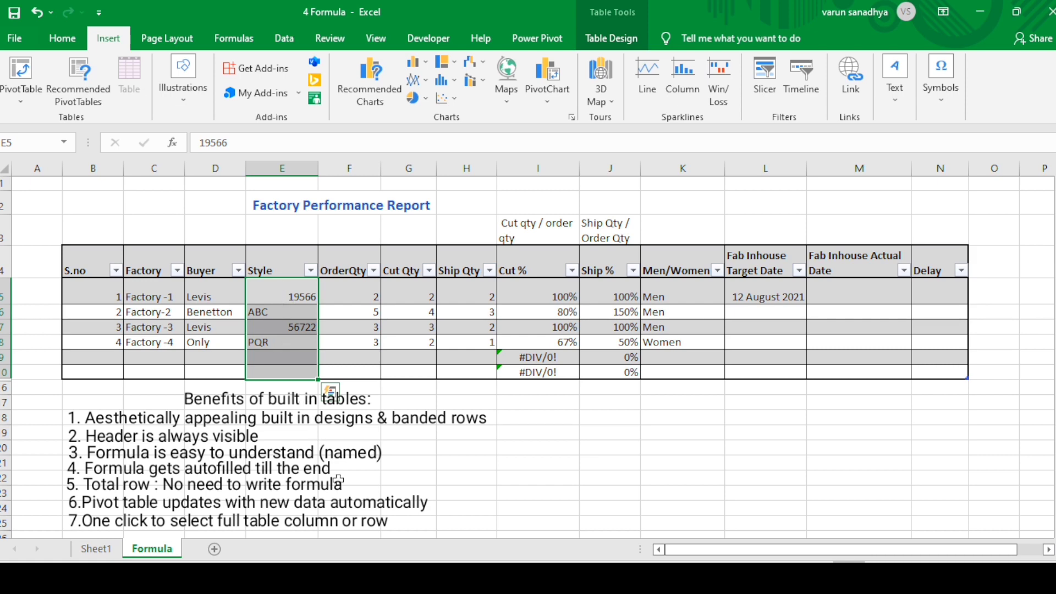
Select the Style column's data cells as the range E5:E10, then clear that multi-cell selection
click(282, 413)
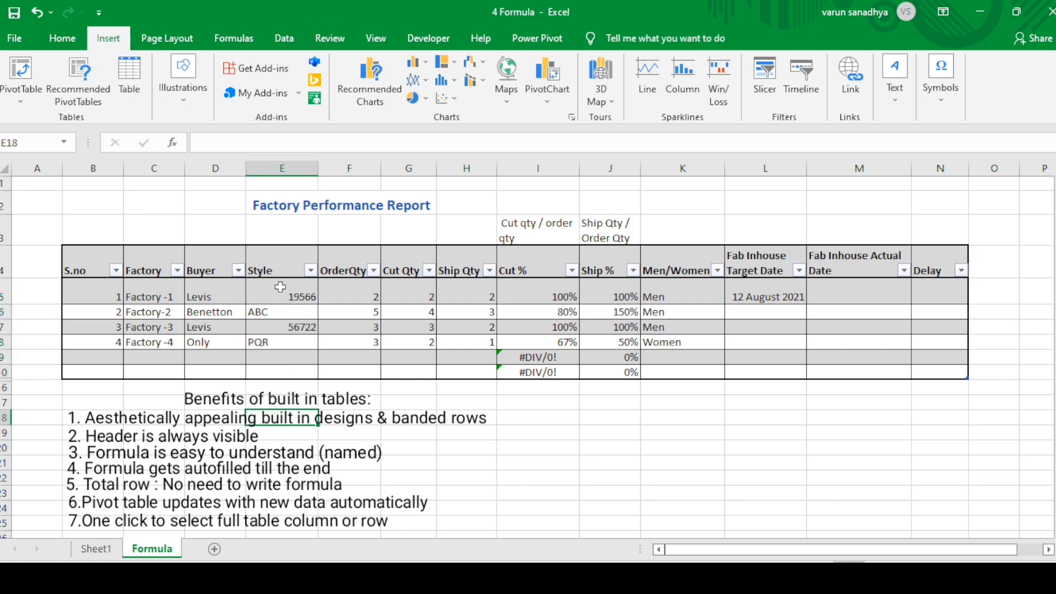
drag(280, 287, 287, 378)
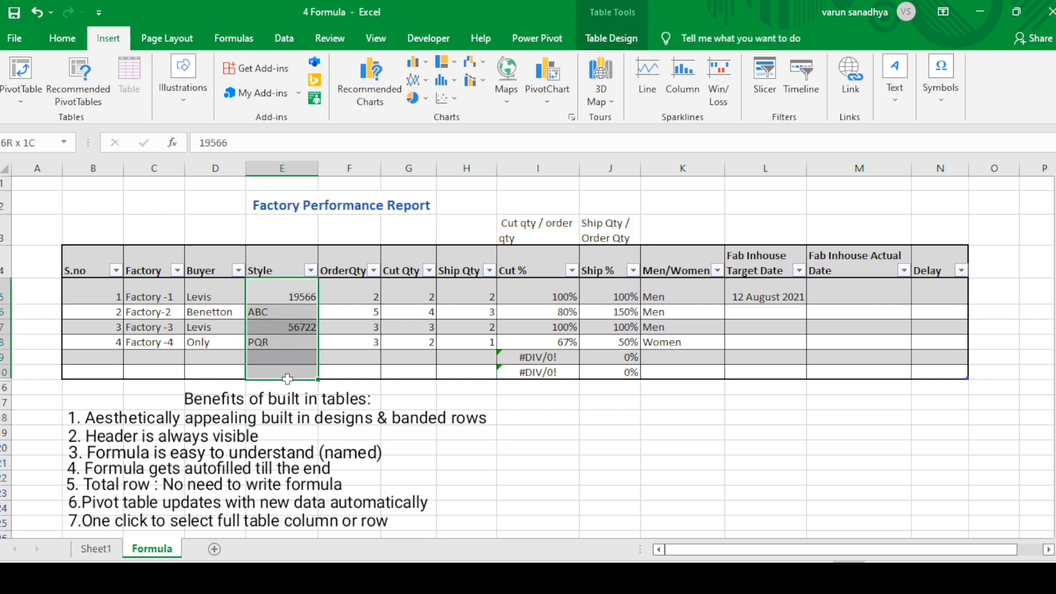
click(283, 327)
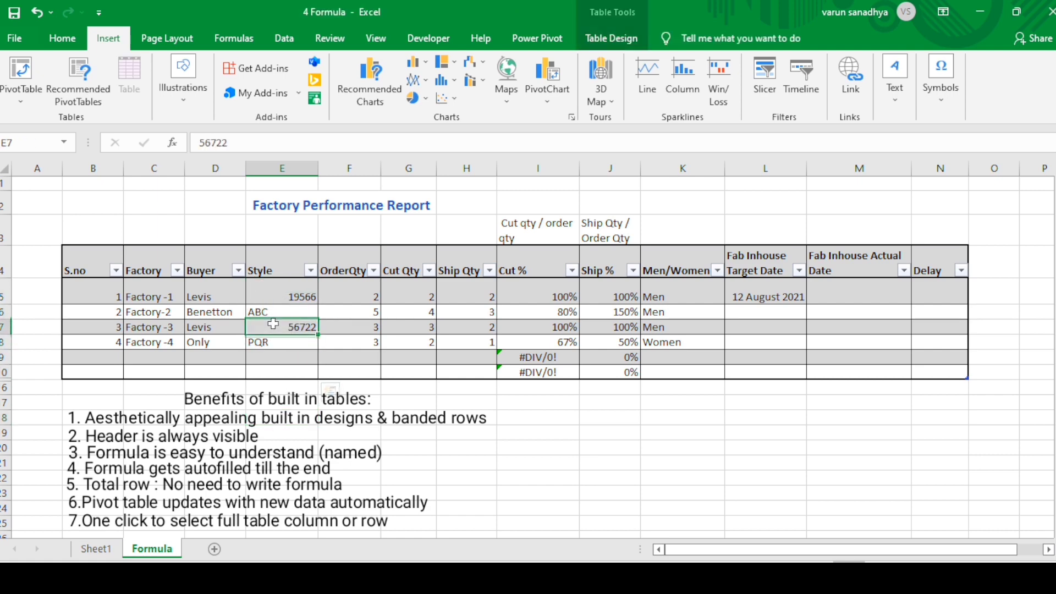
Select the entire Factory -1 row across all columns of the table
click(70, 292)
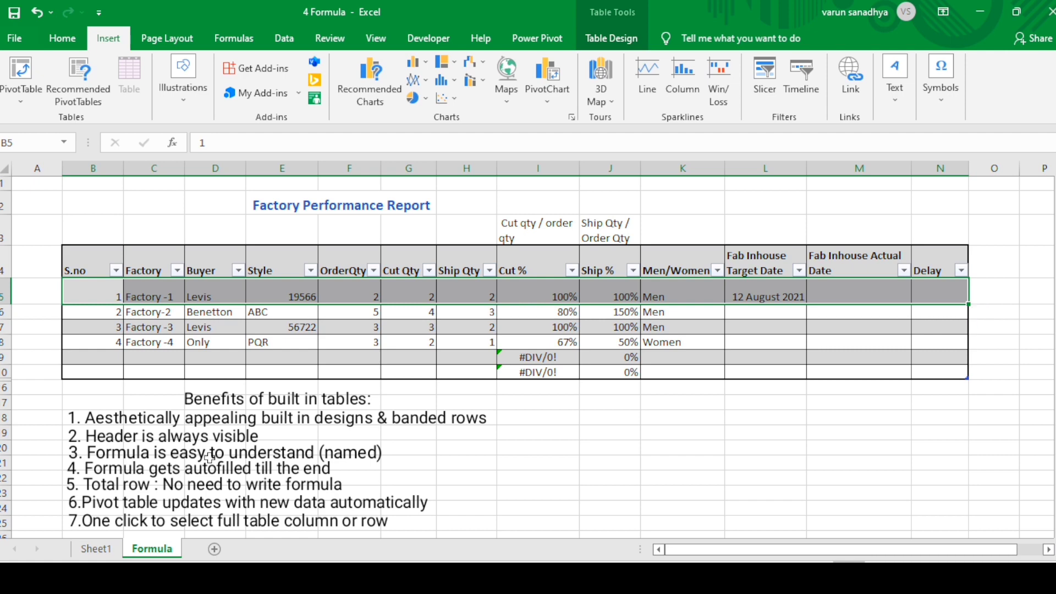
scroll(209, 457, down, 2)
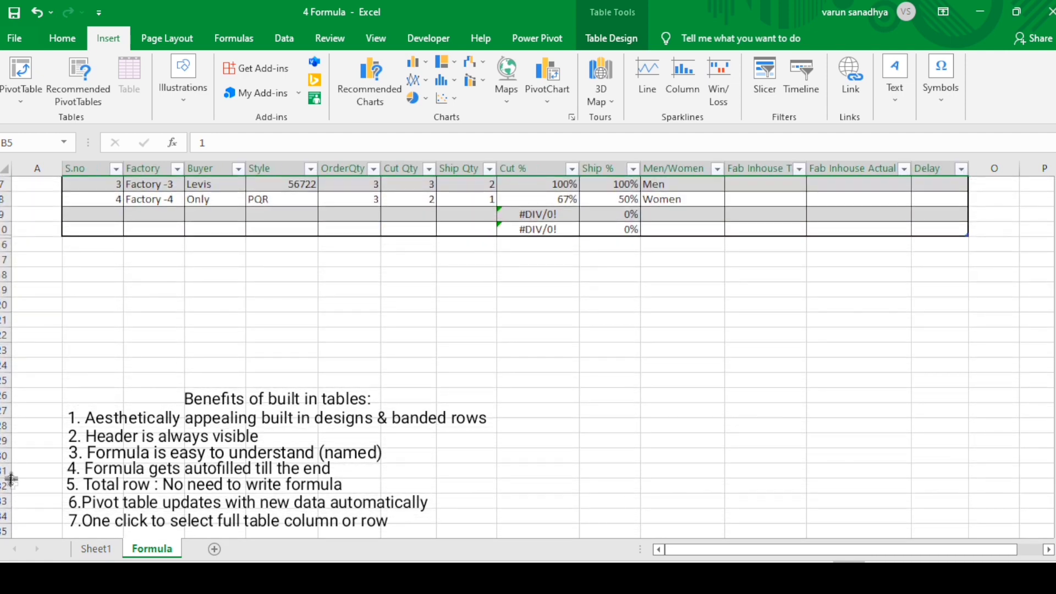
key(alt+Tab)
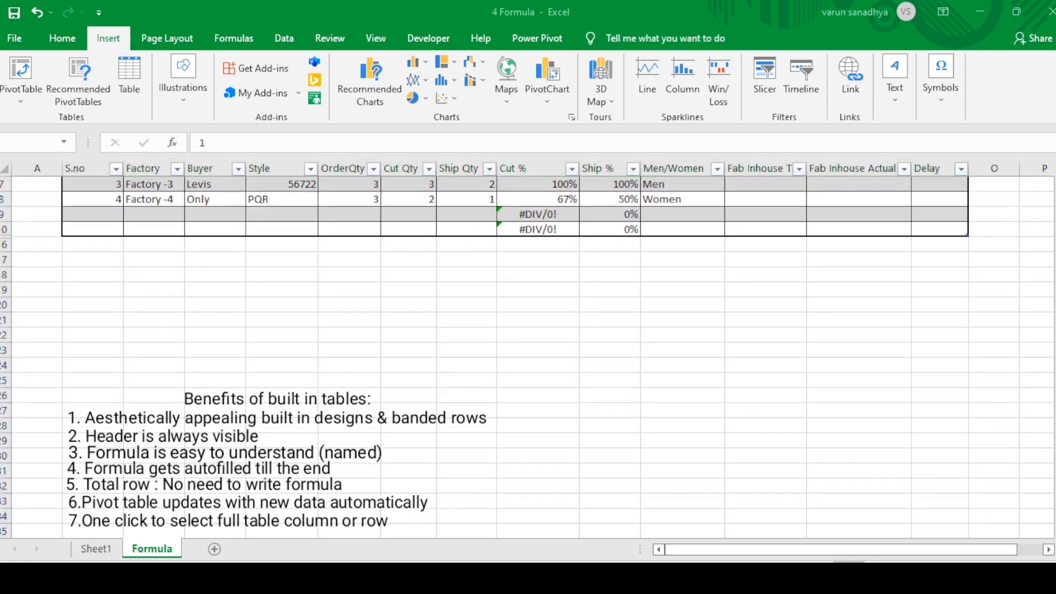